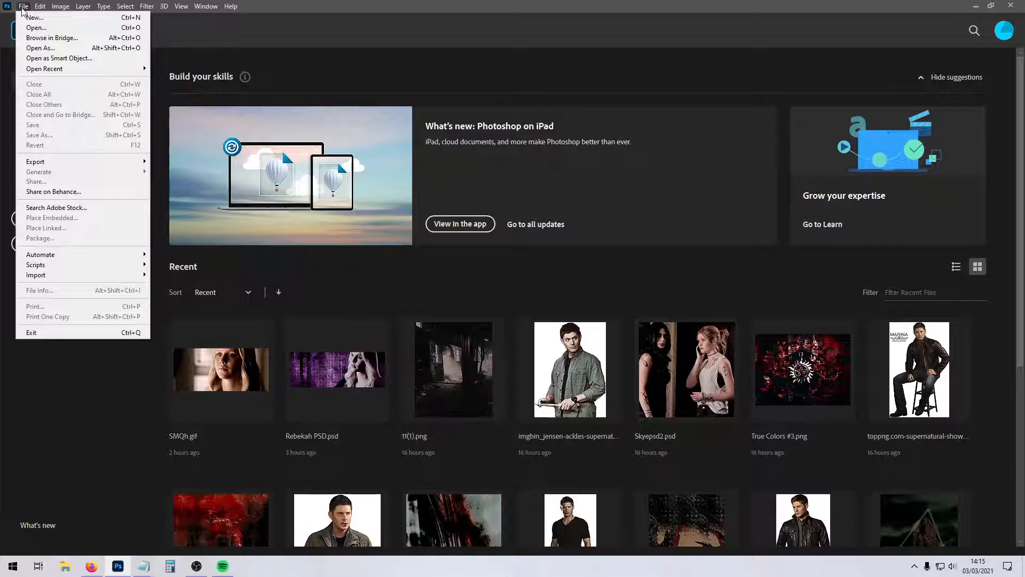
Switch to Firefox and open the YouTube home page.
mouse_move(125, 5)
click(91, 566)
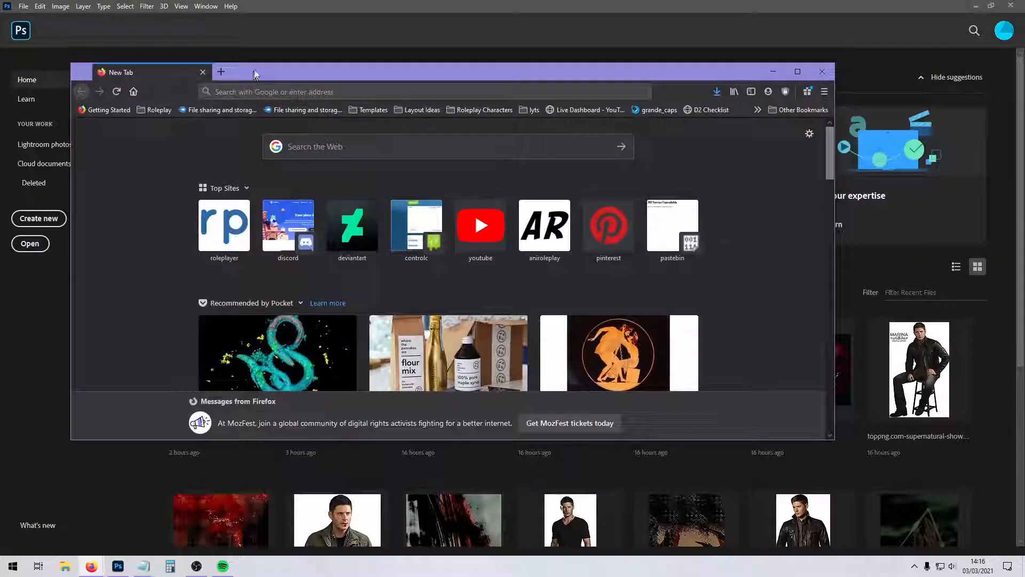
drag(254, 74, 280, 60)
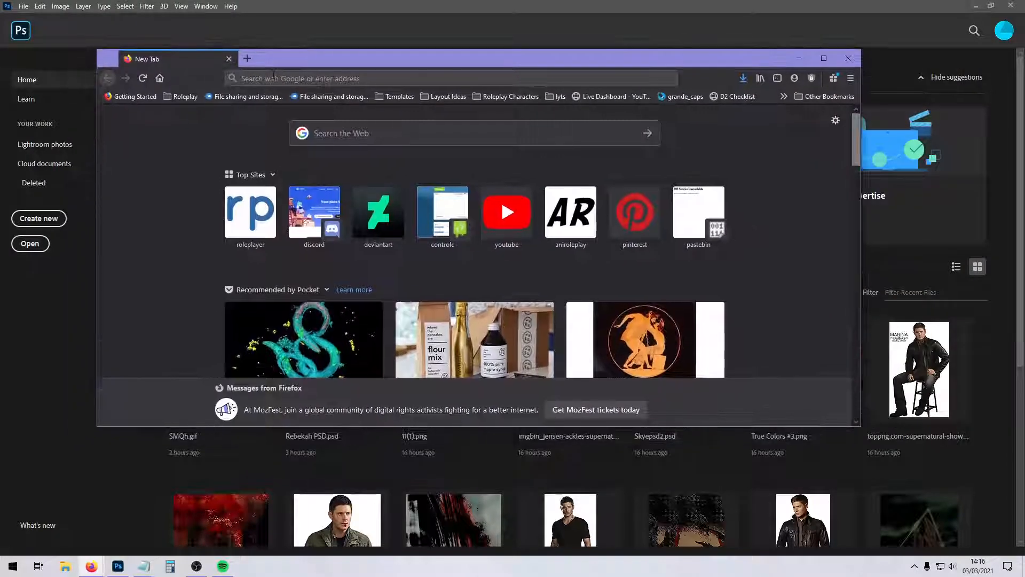
click(273, 76)
text(yout)
key(Return)
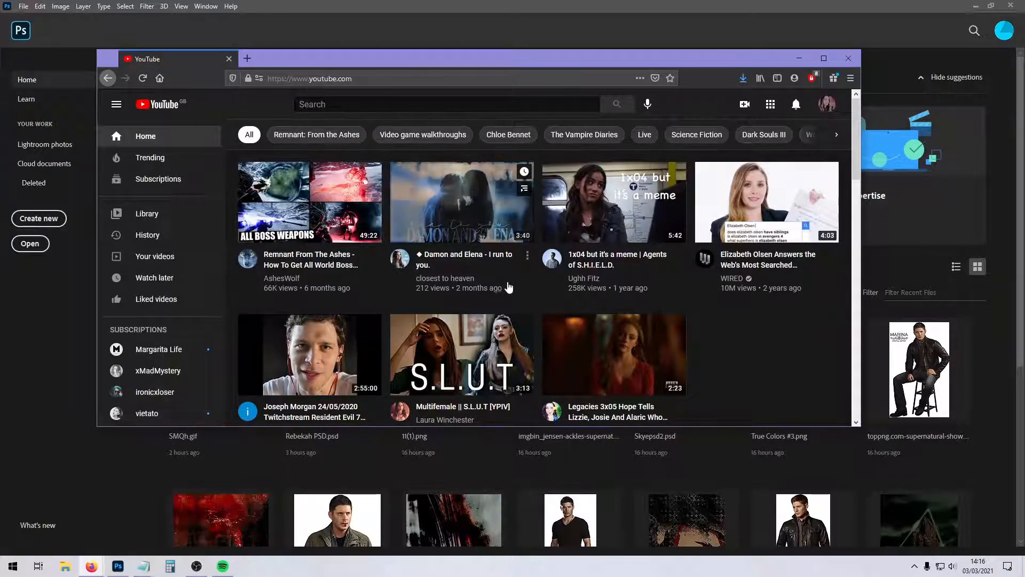
Open the Iron Man Vs Scarlet Witch airport battle clip from the YouTube feed, copy its address and close the video's page.
scroll(513, 280, down, 3)
scroll(518, 277, up, 3)
scroll(518, 275, down, 5)
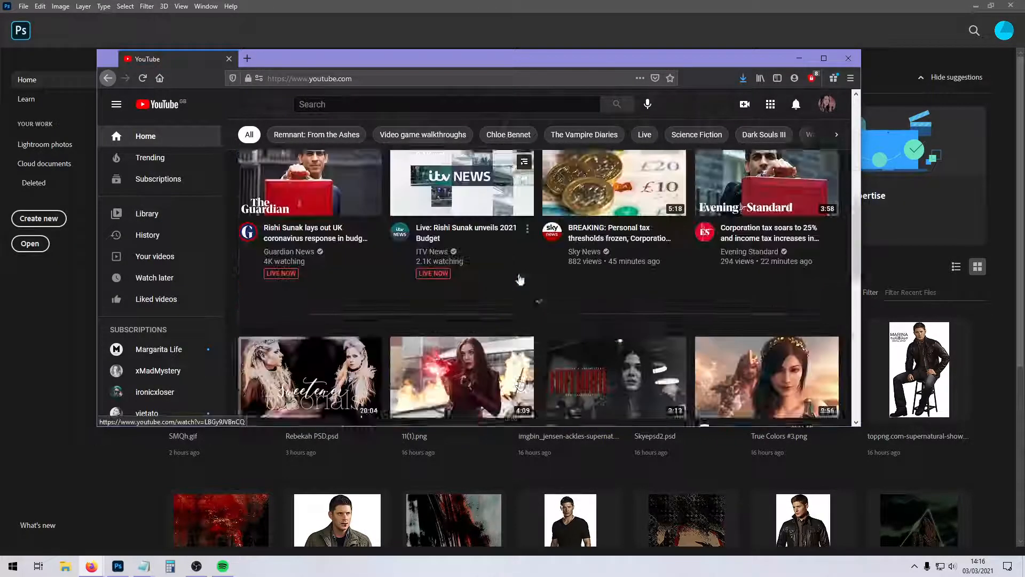
click(470, 304)
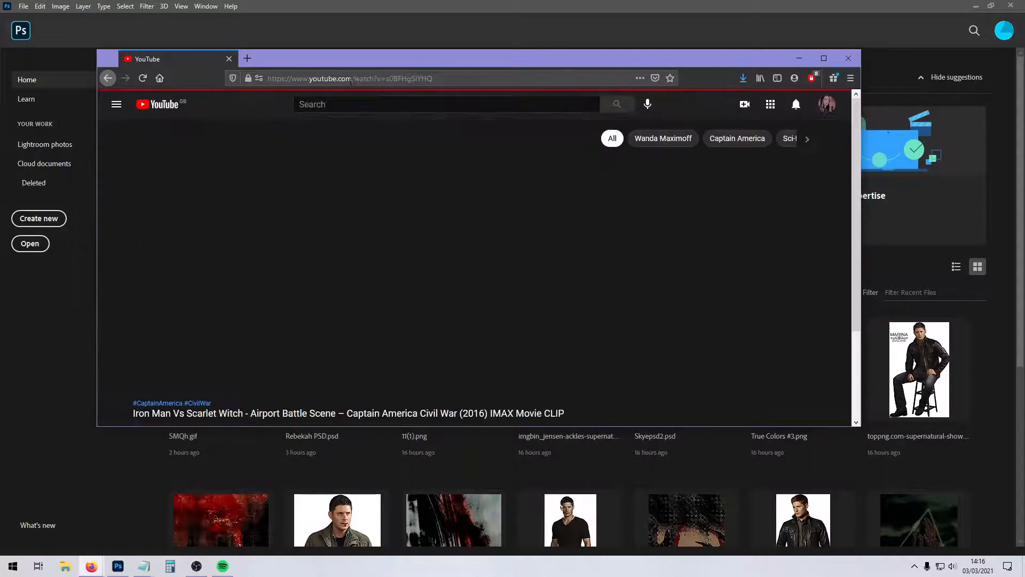
click(241, 59)
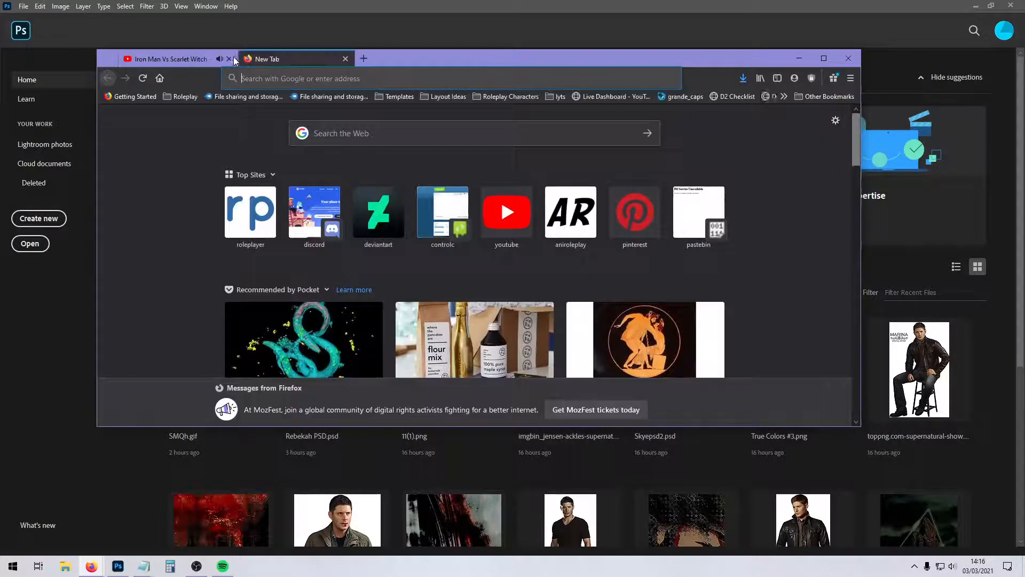
click(229, 59)
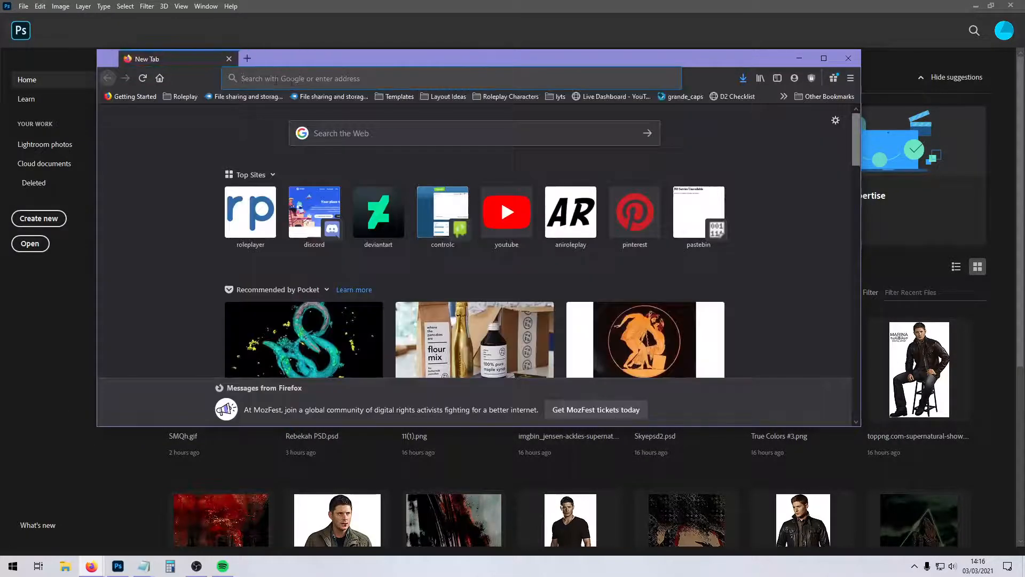
Search the web for "youtube to mp4" and open the YT1s.com converter.
click(292, 80)
text(youtube to mp4)
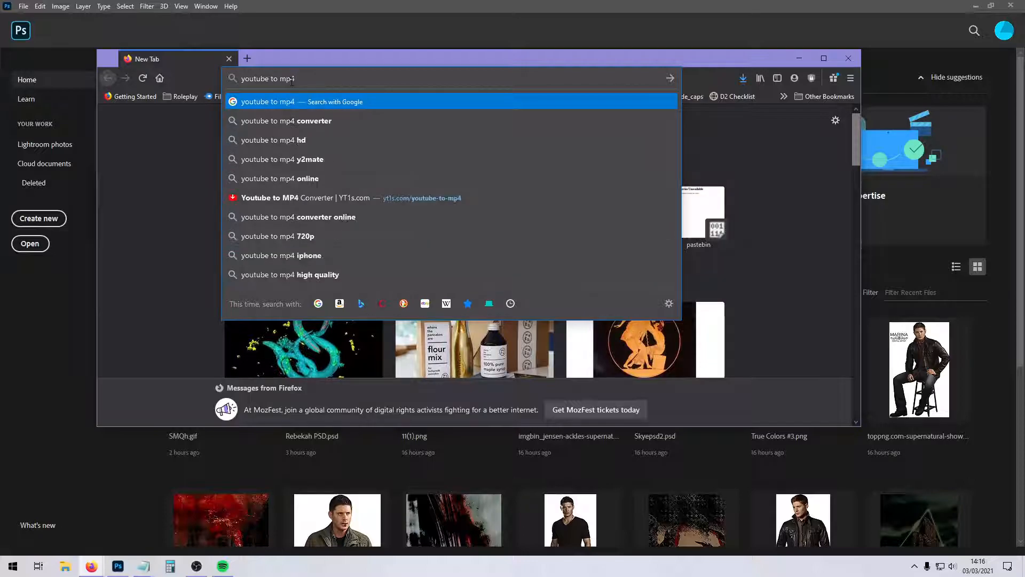
key(Return)
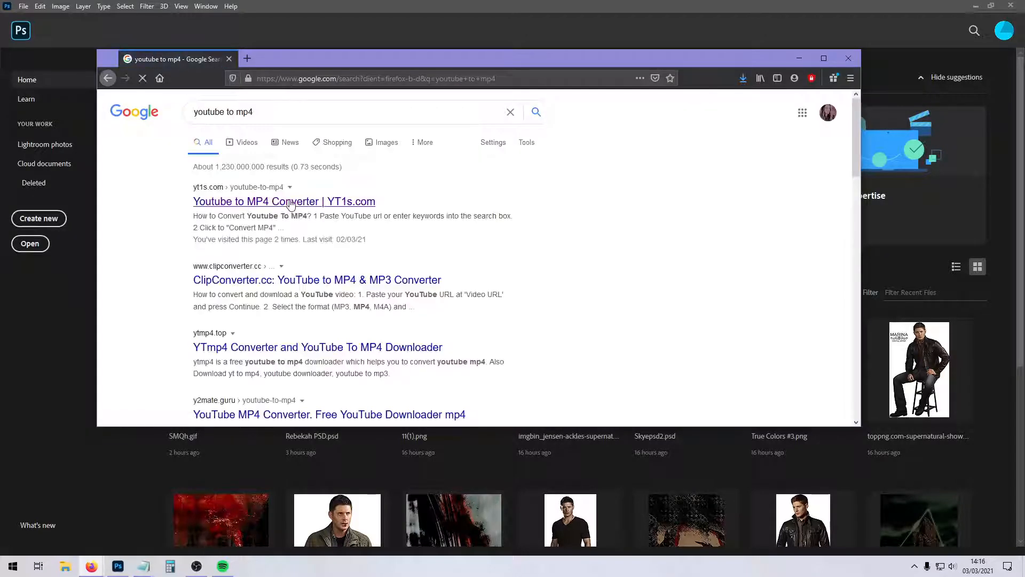
click(212, 206)
Paste the copied YouTube link into the YT1s converter and convert the video to MP4.
click(407, 246)
text(https://www.youtube.com/watch?v=s0BFHg5lYHQ)
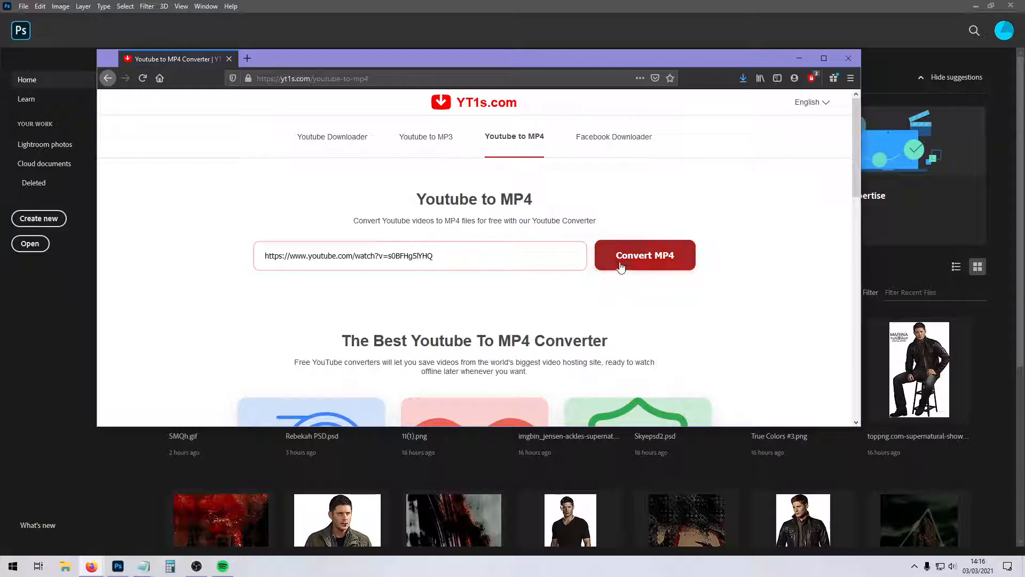
click(620, 267)
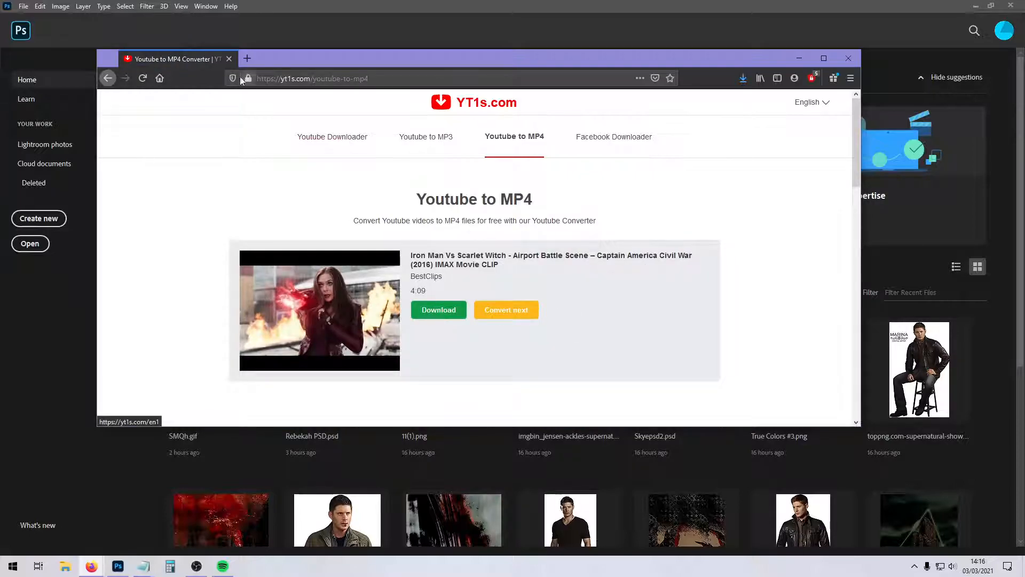
Check the browser's recent downloads, close the converter page and return to Photoshop.
click(742, 81)
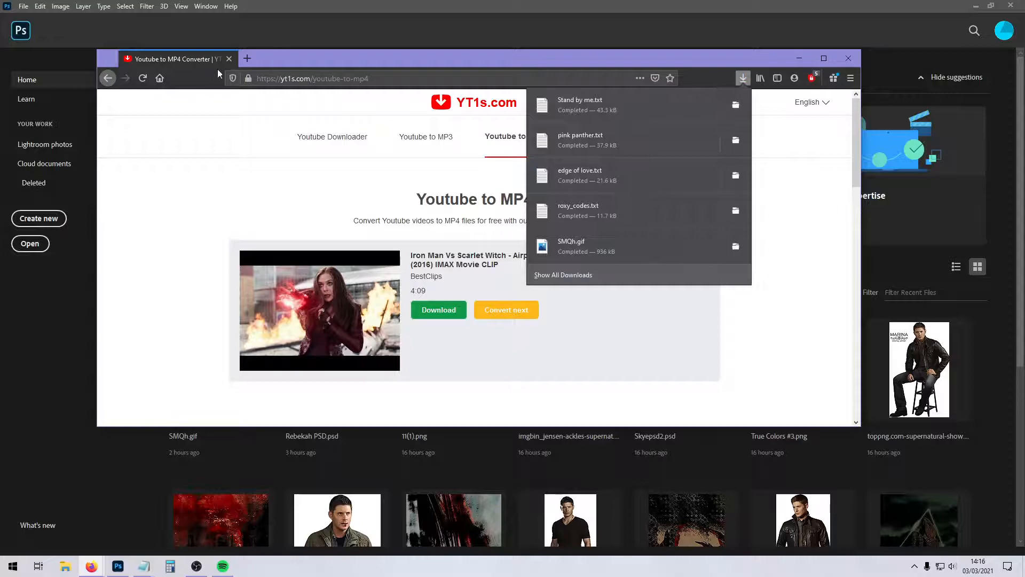
click(229, 59)
click(88, 326)
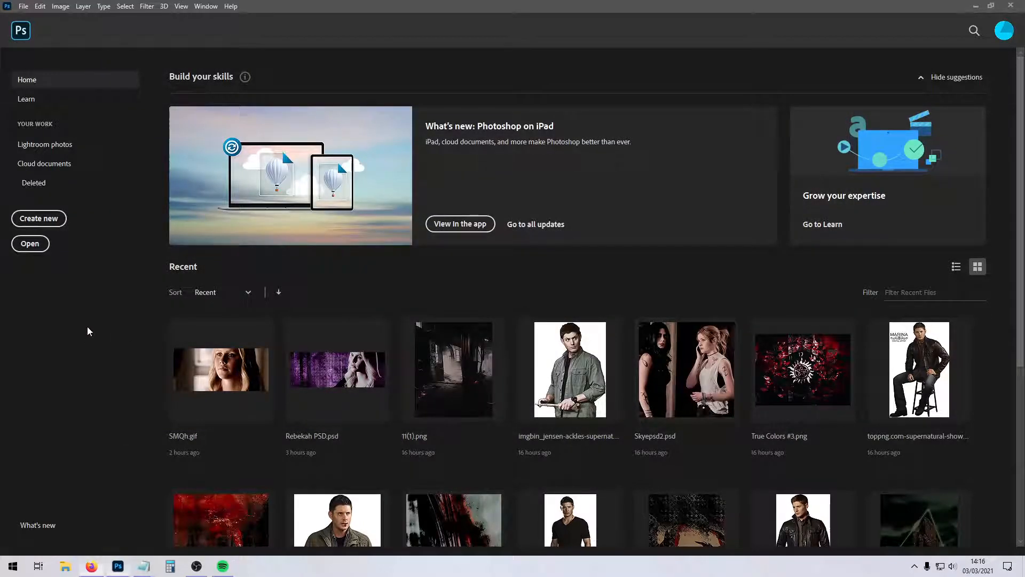
click(23, 6)
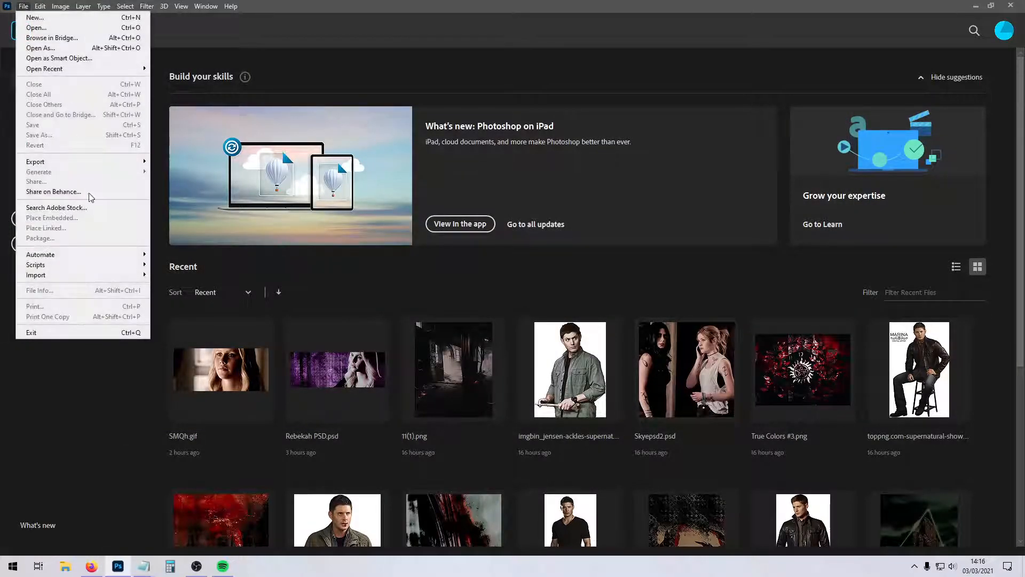
mouse_move(134, 274)
click(182, 285)
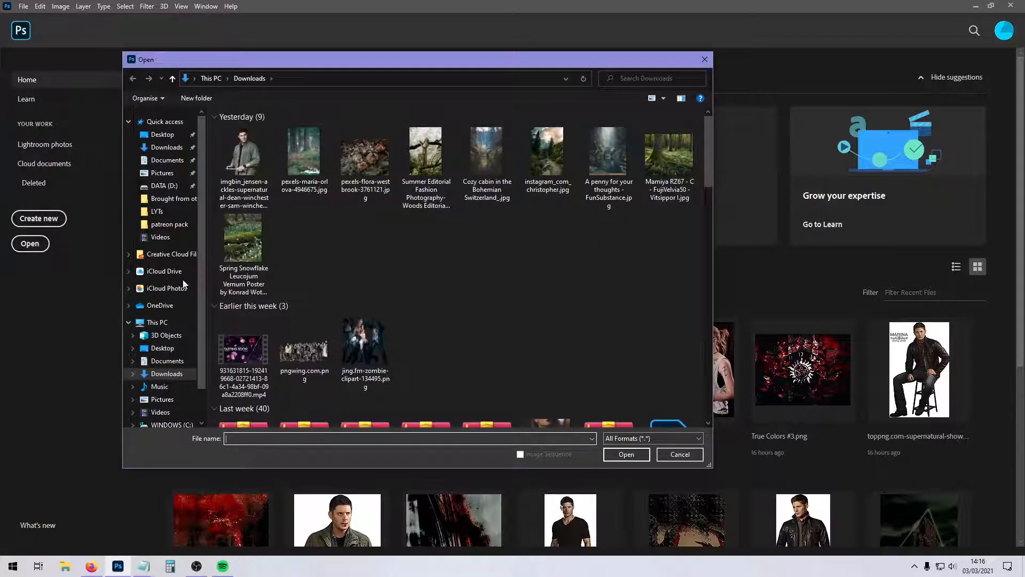
scroll(181, 275, down, 2)
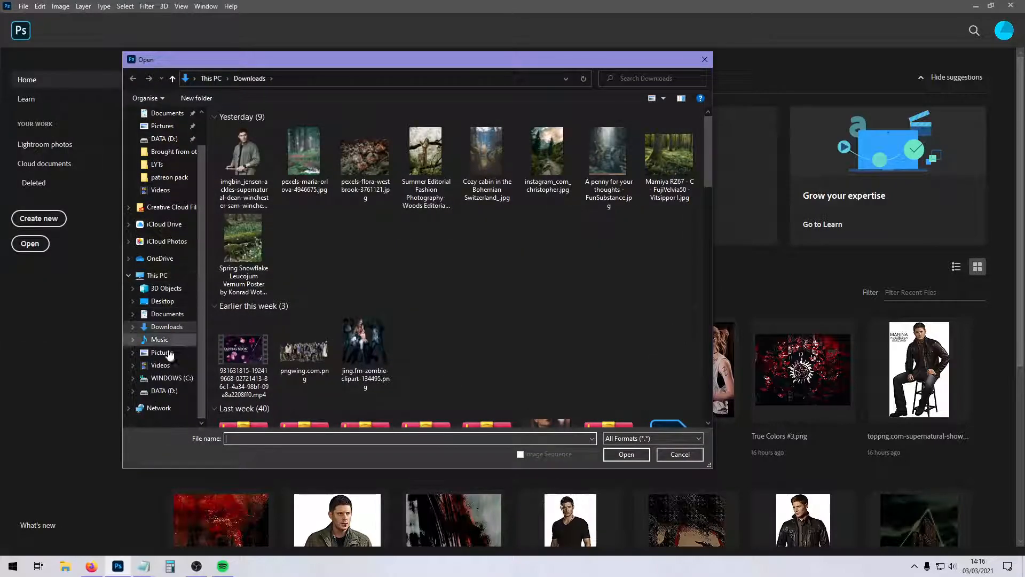
click(171, 366)
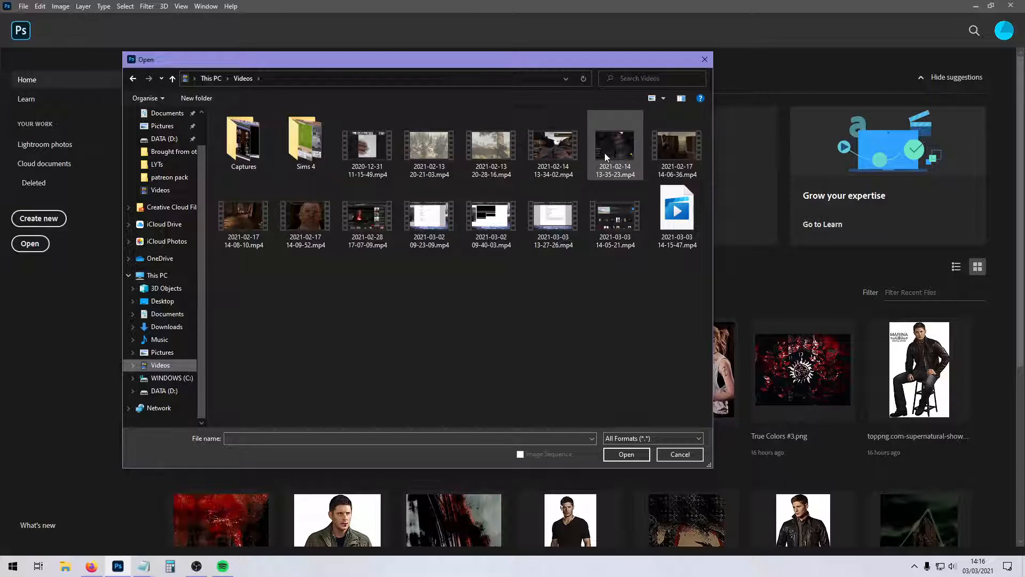
click(359, 221)
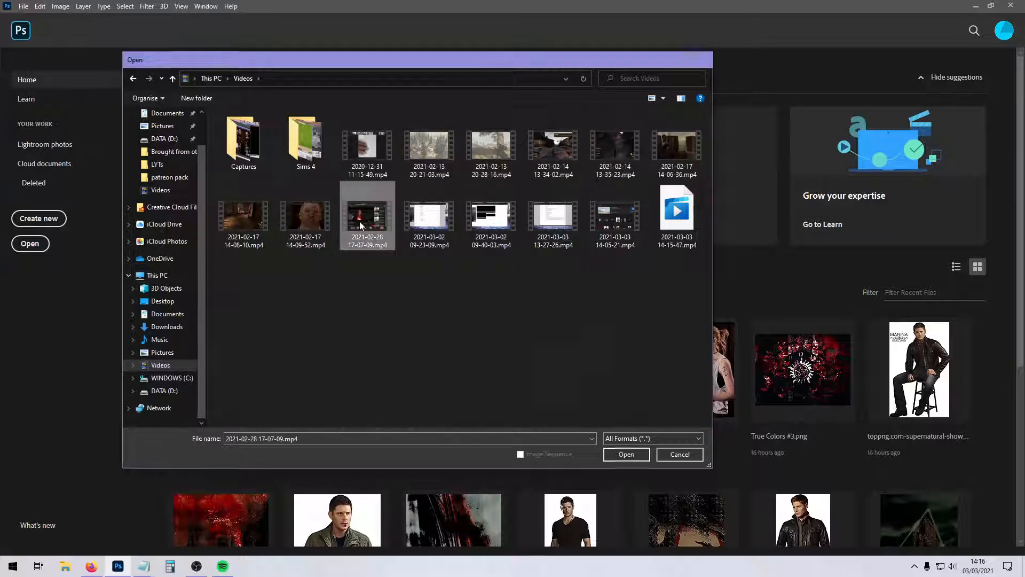
double_click(360, 220)
Try importing a short selected range of the video limited to every 5 frames, and close the resulting document.
drag(628, 211, 417, 204)
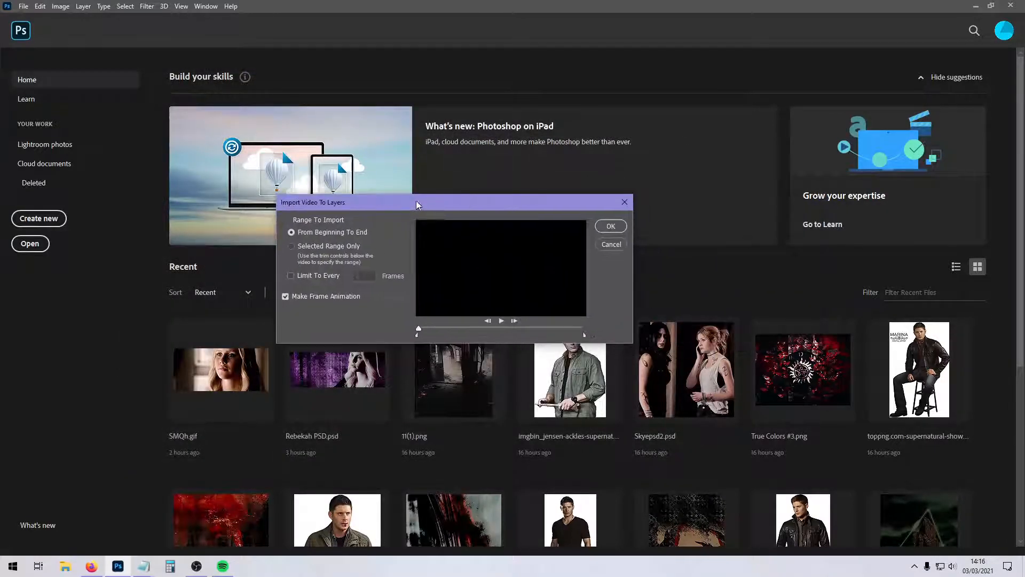
drag(423, 328, 485, 333)
drag(418, 335, 485, 334)
drag(583, 334, 498, 335)
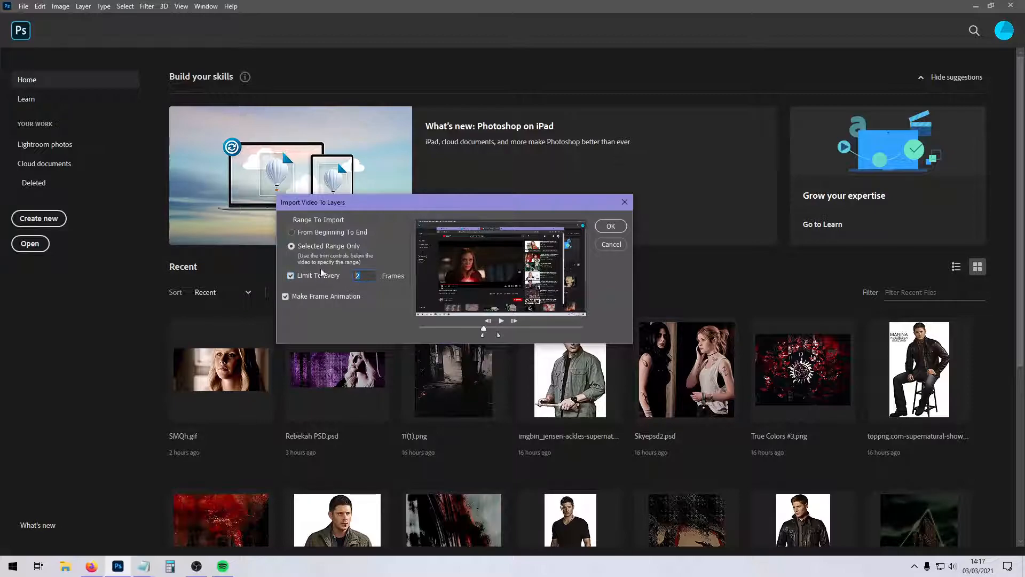
text(5)
click(610, 227)
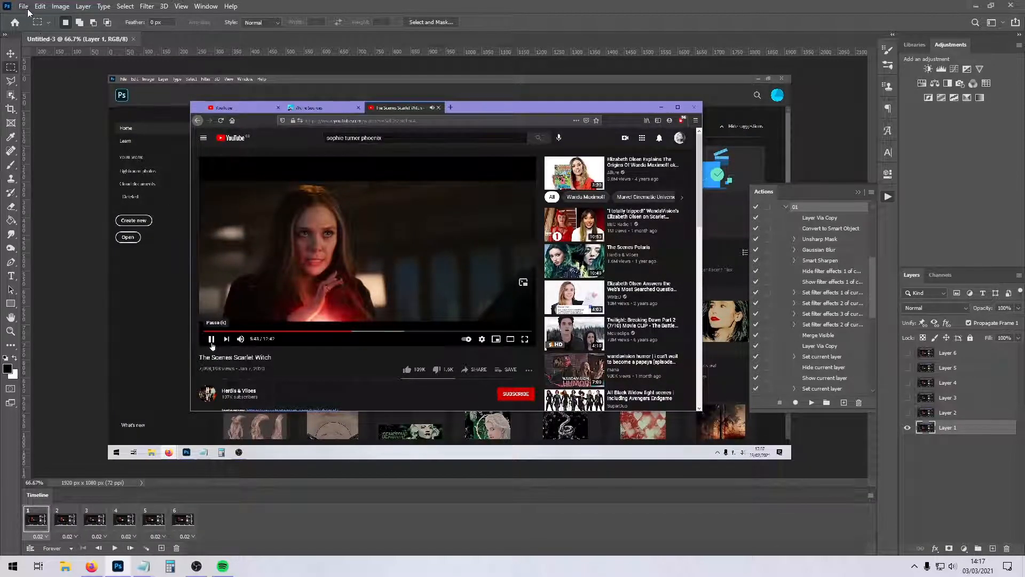
click(133, 39)
click(24, 6)
mouse_move(80, 161)
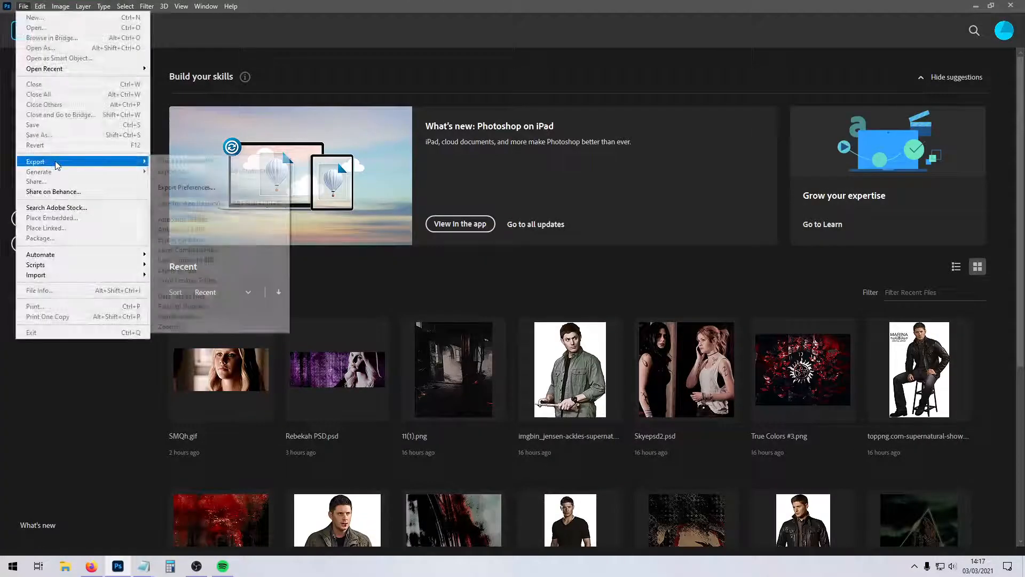
mouse_move(75, 275)
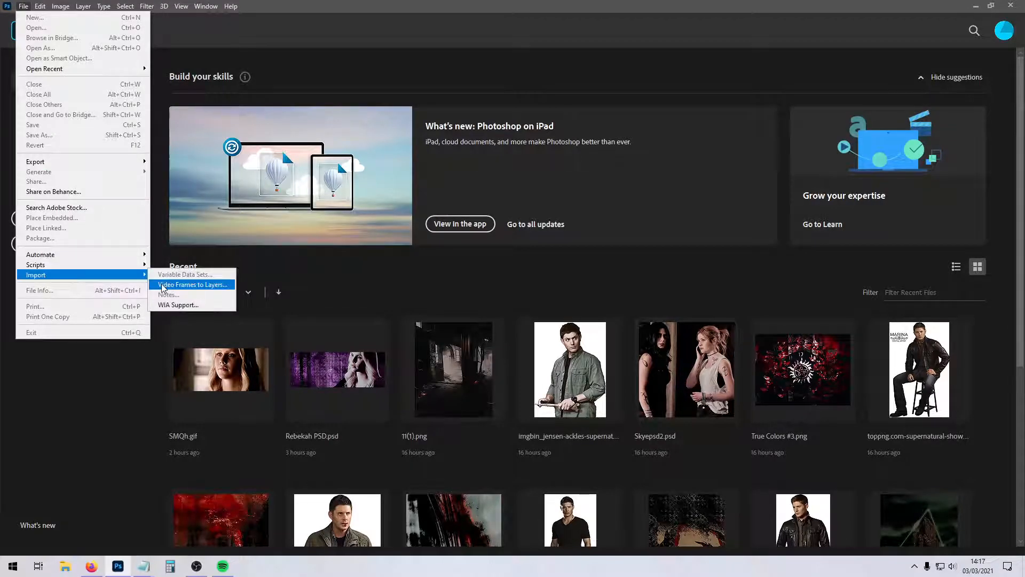
click(181, 285)
double_click(367, 216)
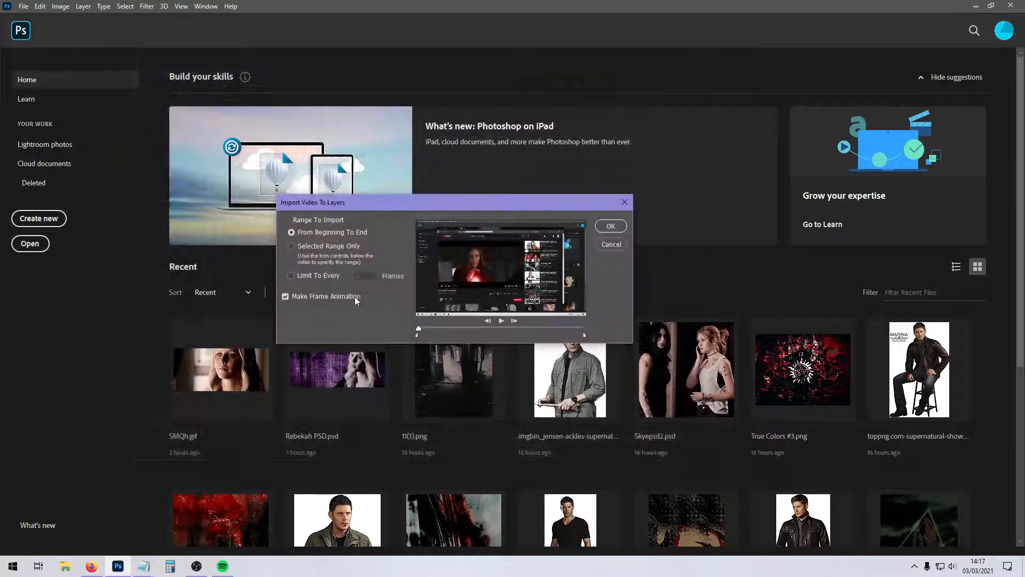
Trim the import to a wider range around the Scarlet Witch shot and import every 2 frames as a frame animation.
drag(421, 326, 484, 330)
drag(419, 334, 479, 335)
drag(584, 338, 516, 335)
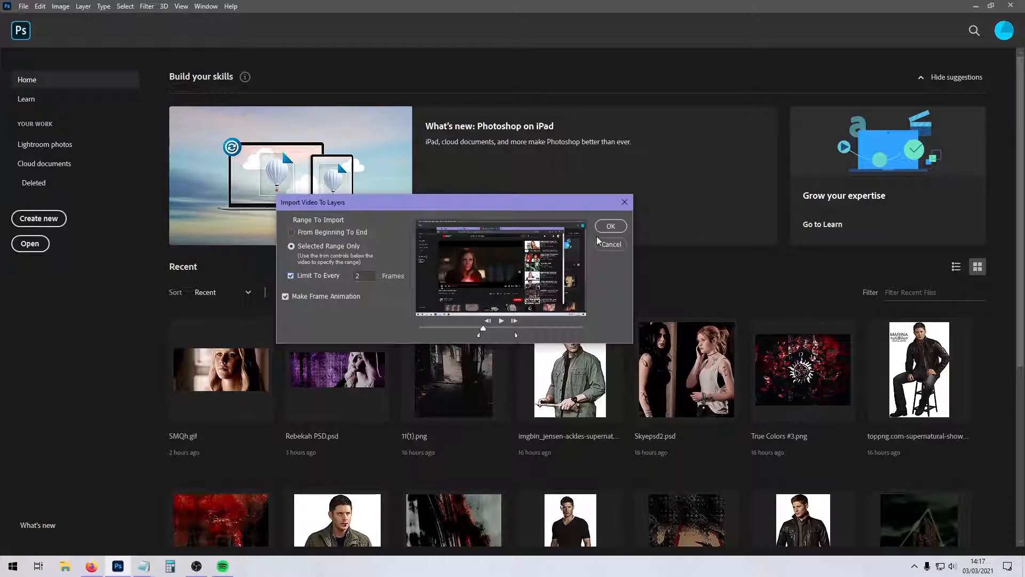
click(610, 225)
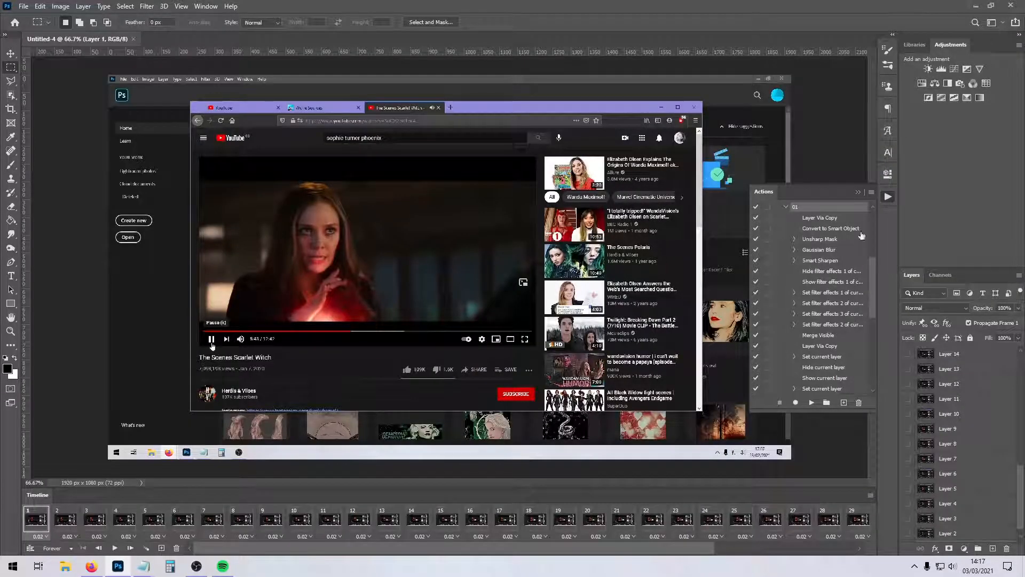
Hide the Actions panel and crop the canvas to the film picture inside the player, about 839 x 386 px.
click(862, 188)
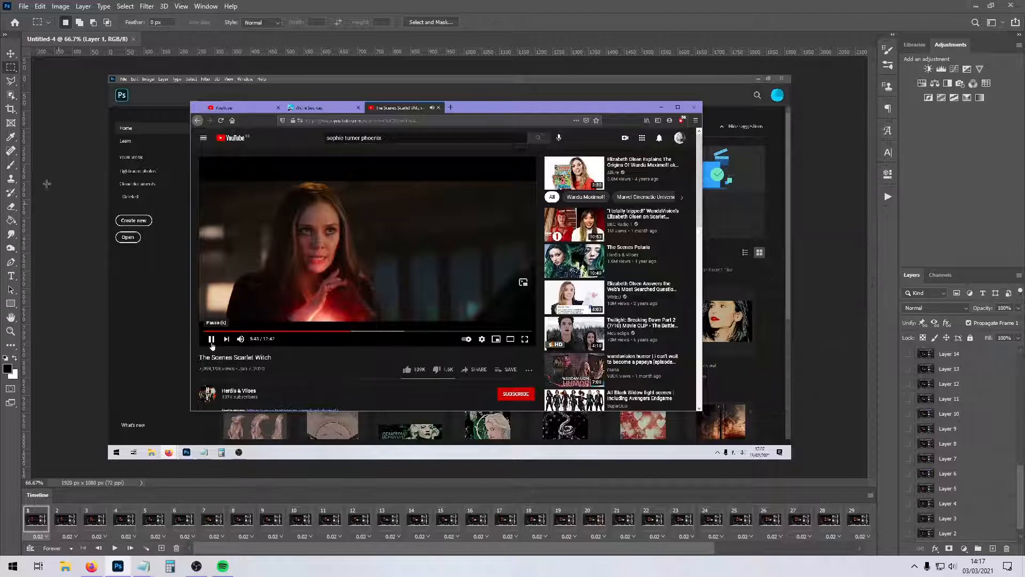
click(10, 109)
drag(202, 182, 501, 320)
key(Return)
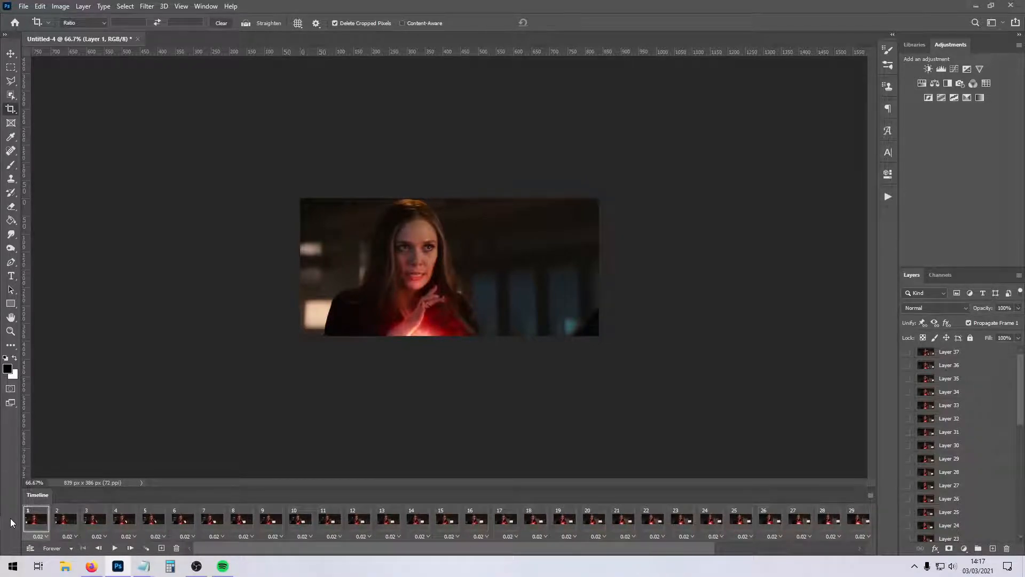
Convert the frame animation to a video timeline and play it back for a preview.
shift+click(864, 521)
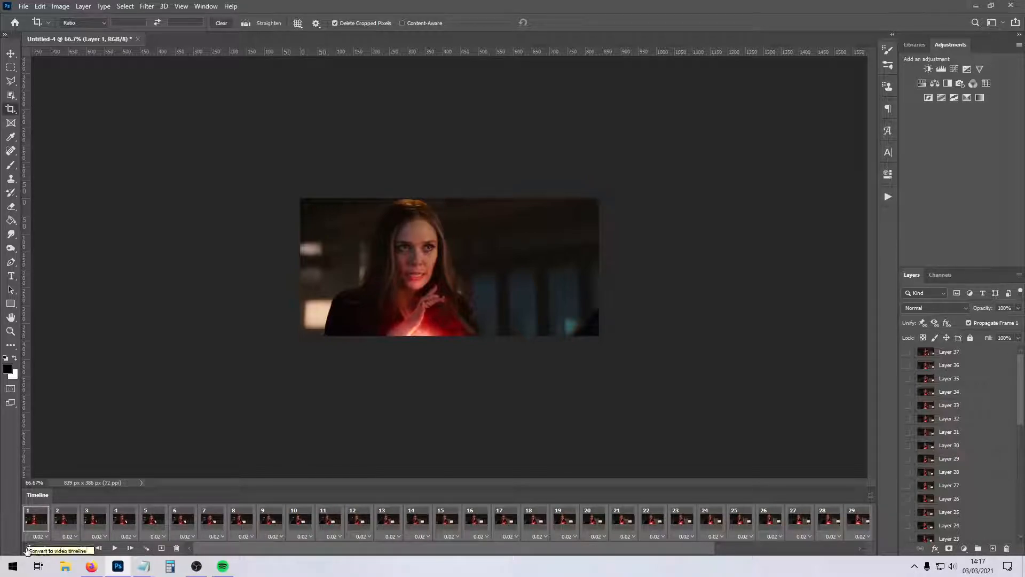
click(29, 548)
scroll(305, 526, down, 3)
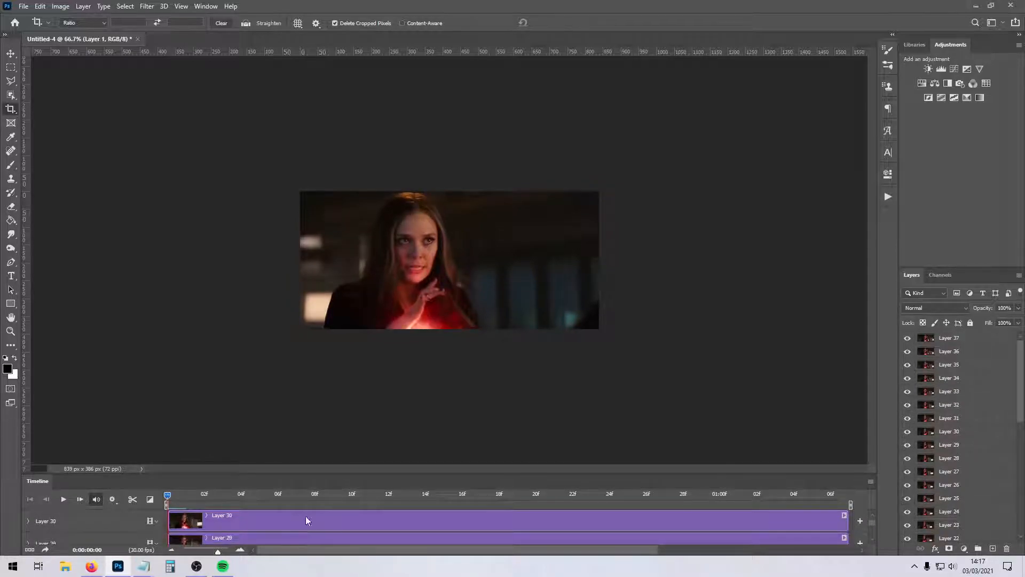
drag(304, 451, 319, 490)
click(63, 500)
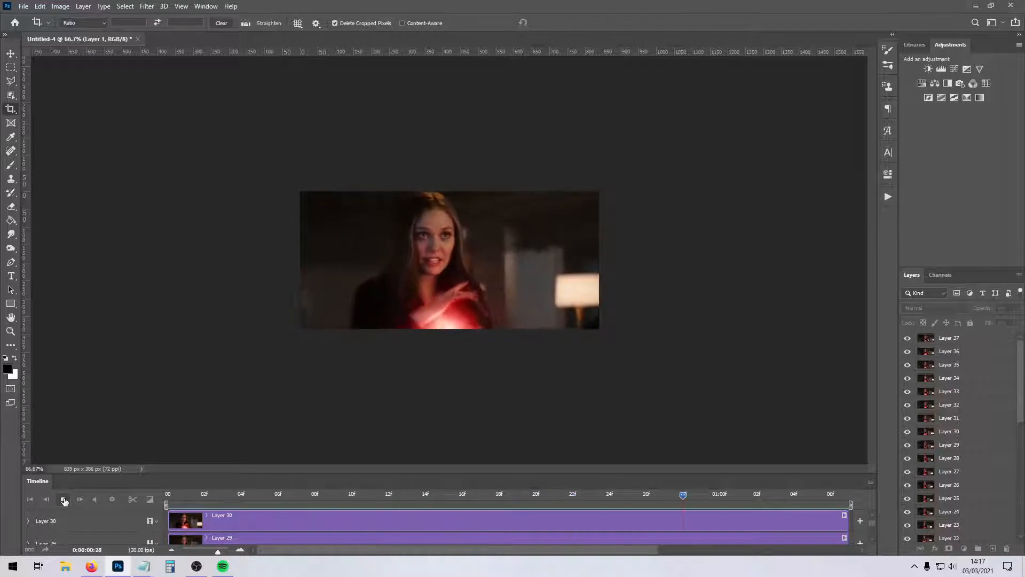
click(63, 499)
Convert all frame layers, from Layer 1 to Layer 37, into one smart object for smart filters and preview its playback.
drag(1021, 381, 1020, 505)
scroll(966, 520, up, 10)
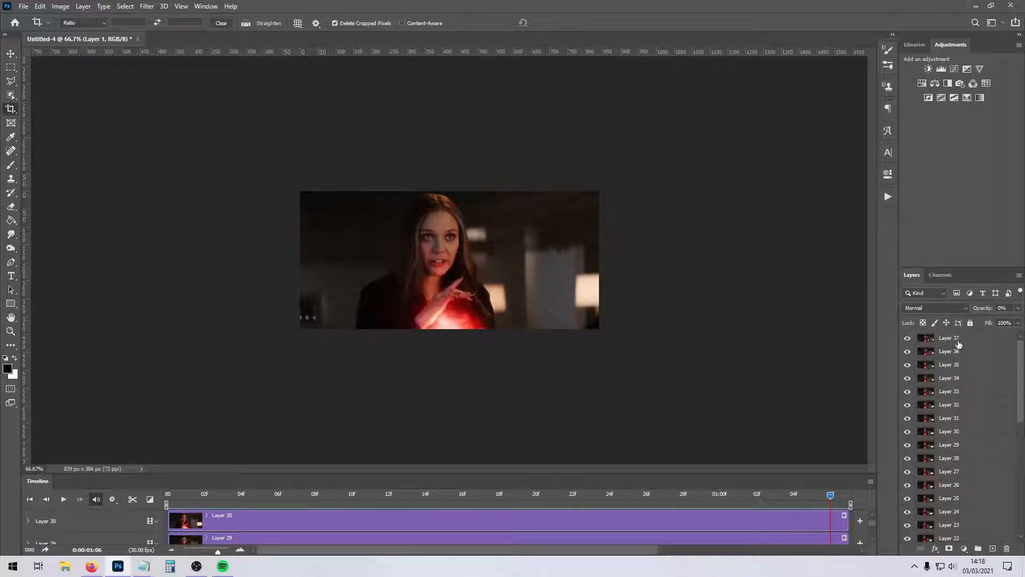
shift+click(958, 341)
click(146, 6)
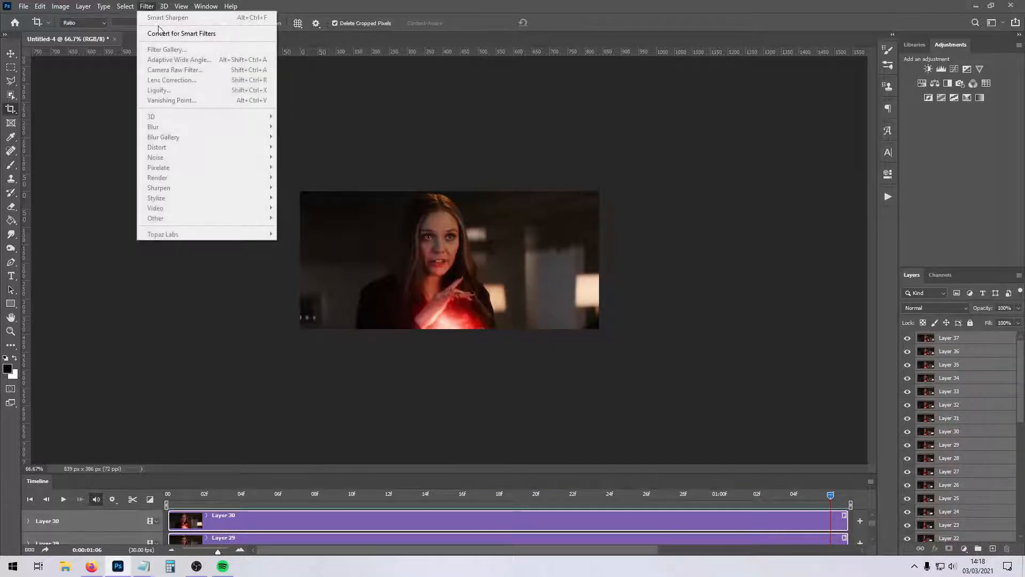
click(171, 33)
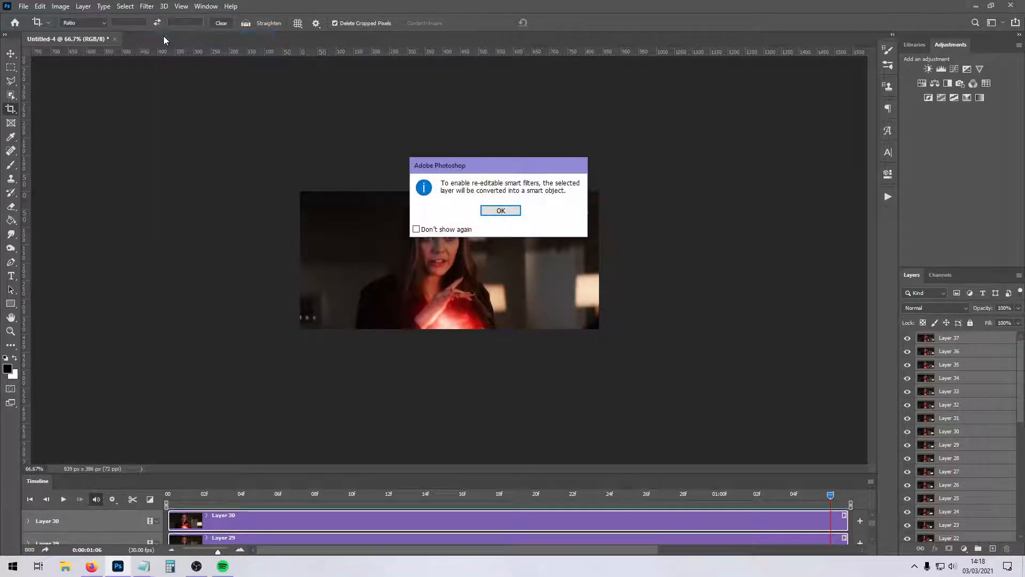
click(516, 212)
click(63, 499)
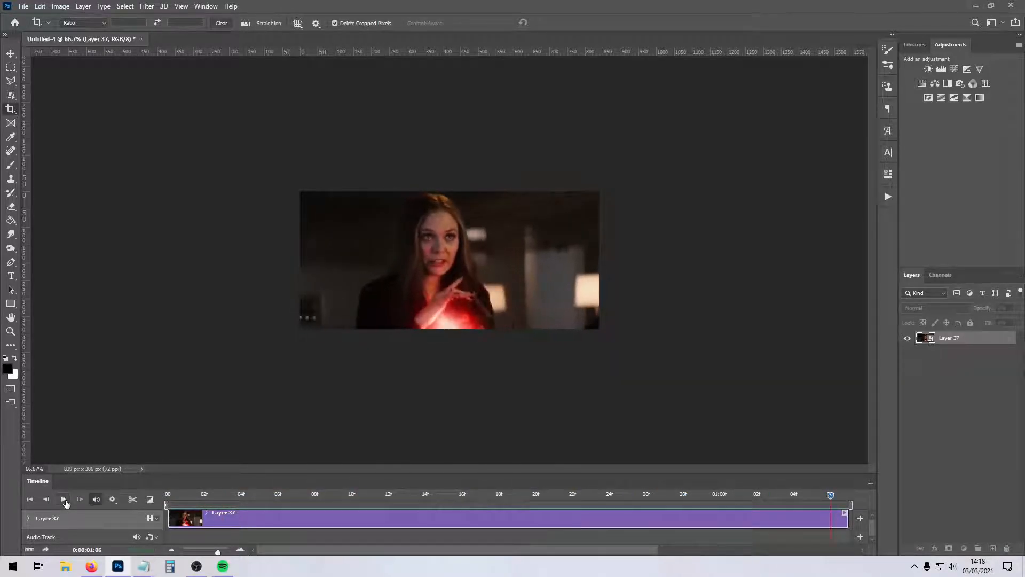
click(64, 499)
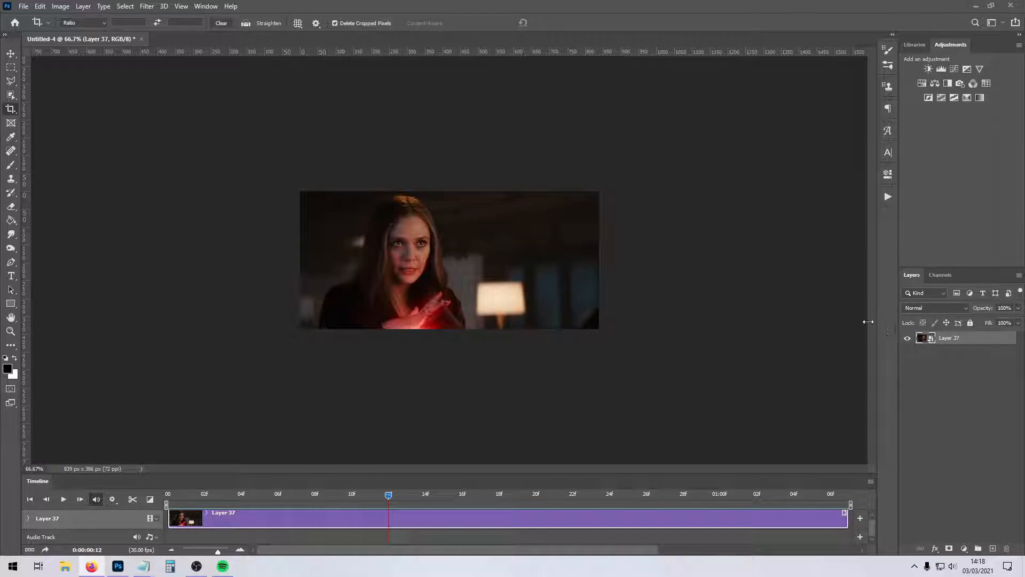
Try the Sharpen More filter on the smart object and undo it.
click(148, 7)
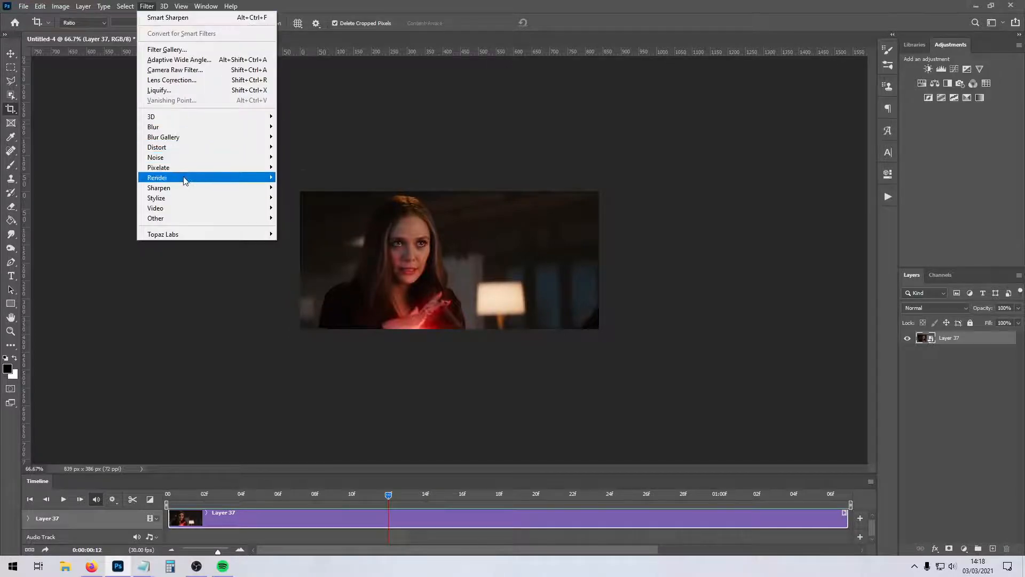
mouse_move(189, 188)
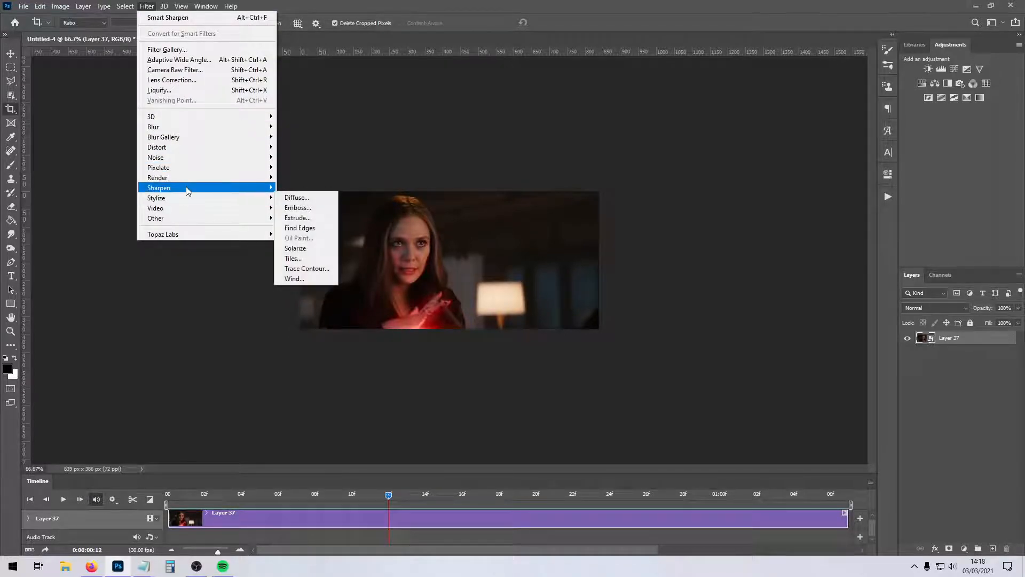
click(304, 217)
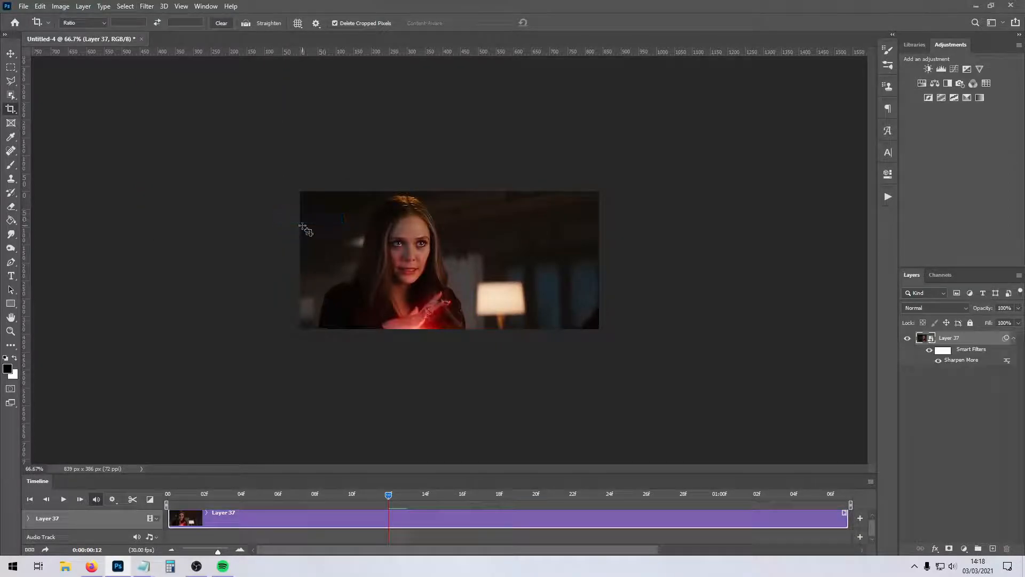
key(ctrl+z)
click(147, 6)
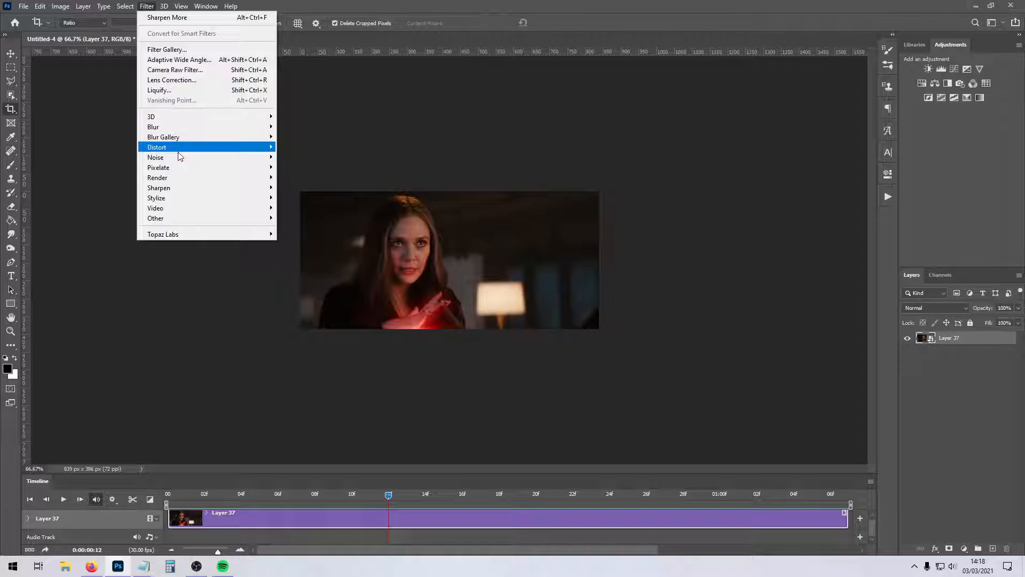
mouse_move(242, 188)
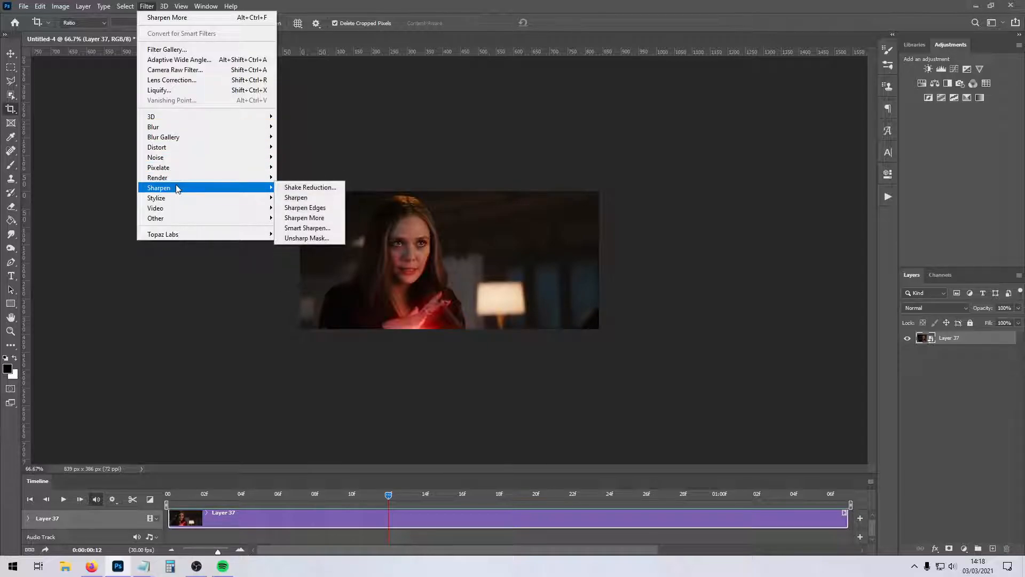
click(331, 232)
drag(271, 143, 717, 137)
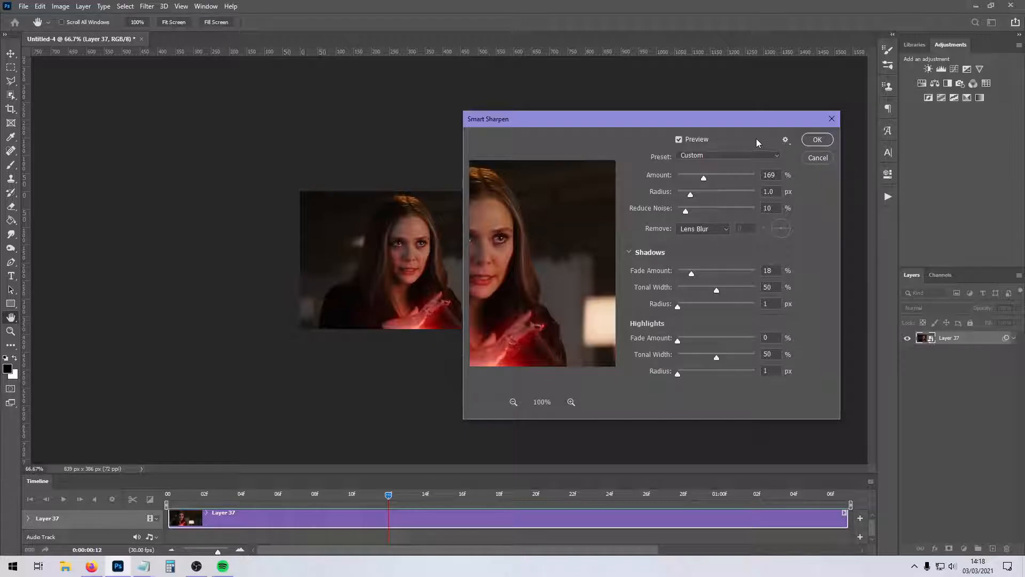
click(832, 119)
Start an Unsharp Mask on the Layer 37 smart object with an amount of 80% and a threshold of 2 levels.
click(147, 6)
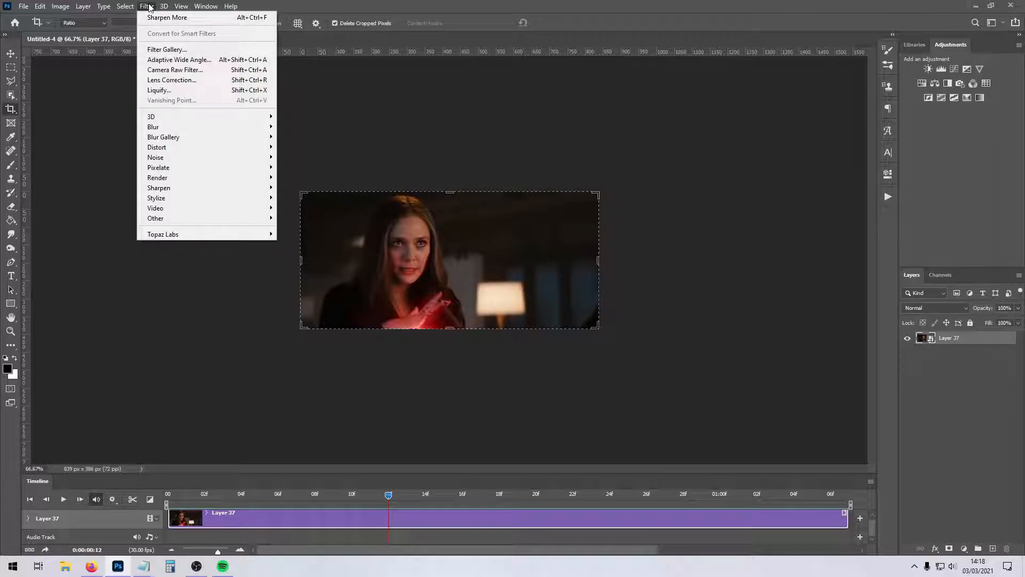
mouse_move(181, 190)
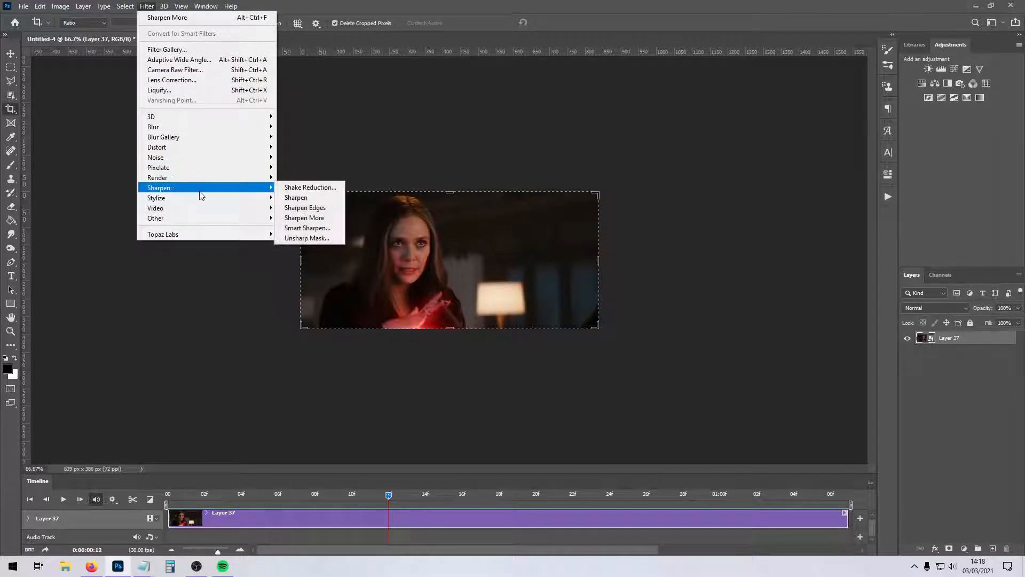
click(316, 239)
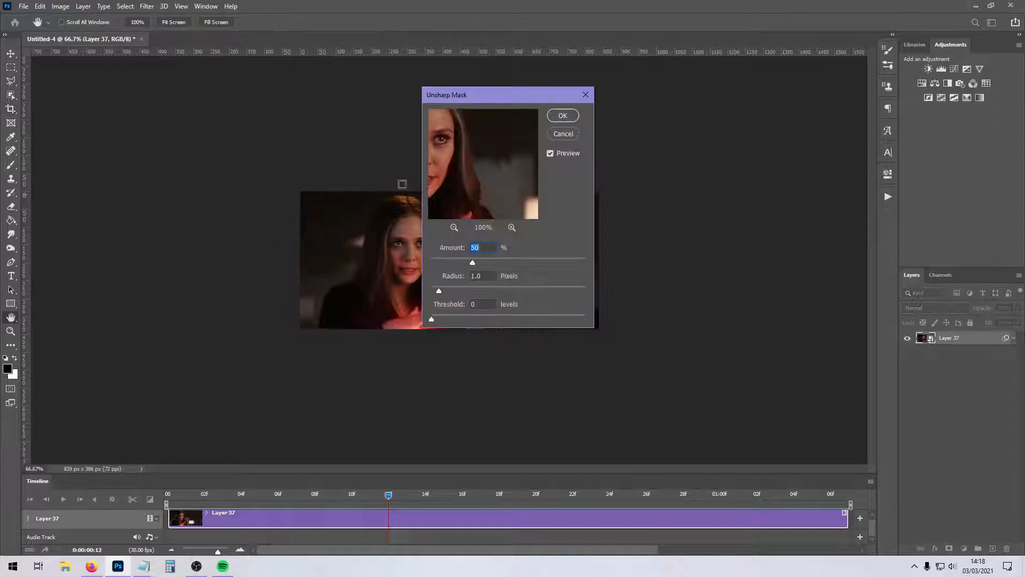
drag(474, 103, 641, 122)
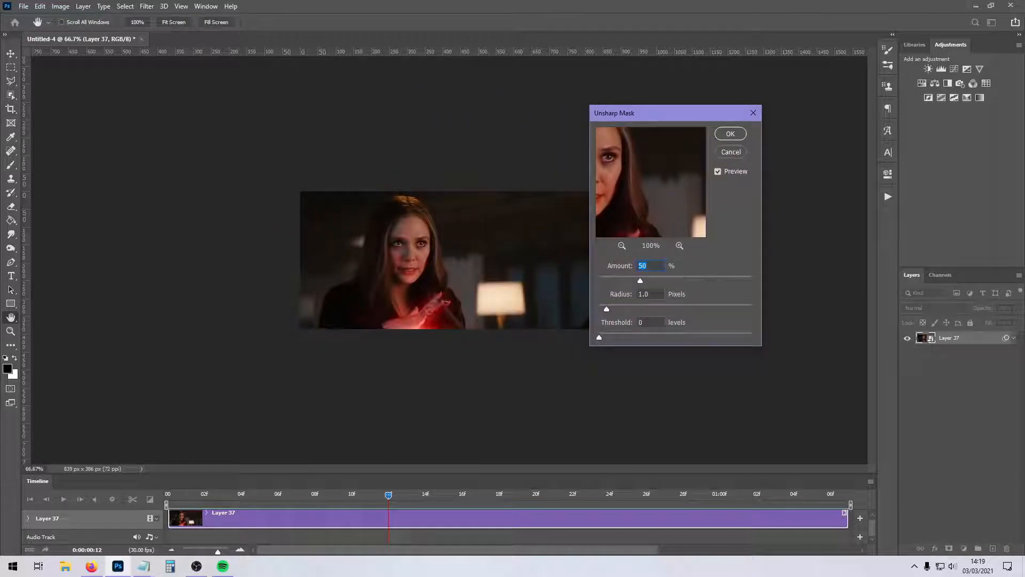
text(80)
double_click(654, 327)
text(2)
Try different Unsharp Mask radii, such as 3.7 and 1.8 pixels, and a threshold of 4 levels in the preview.
drag(600, 309, 610, 309)
drag(685, 309, 636, 306)
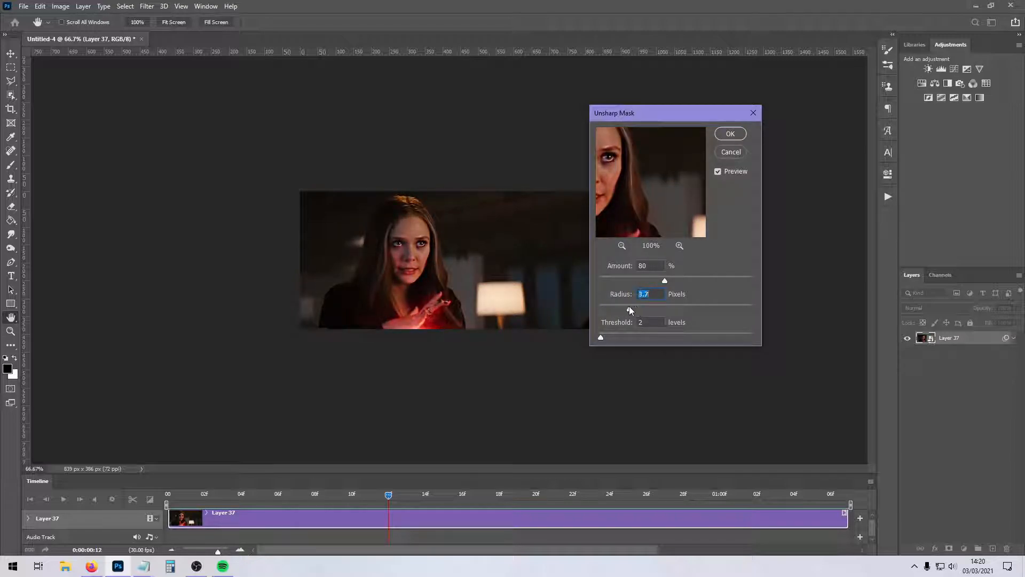
mouse_move(614, 307)
mouse_down()
mouse_move(727, 308)
mouse_move(610, 306)
mouse_move(624, 308)
mouse_up()
mouse_move(600, 338)
mouse_down()
mouse_move(712, 336)
mouse_move(604, 336)
mouse_up()
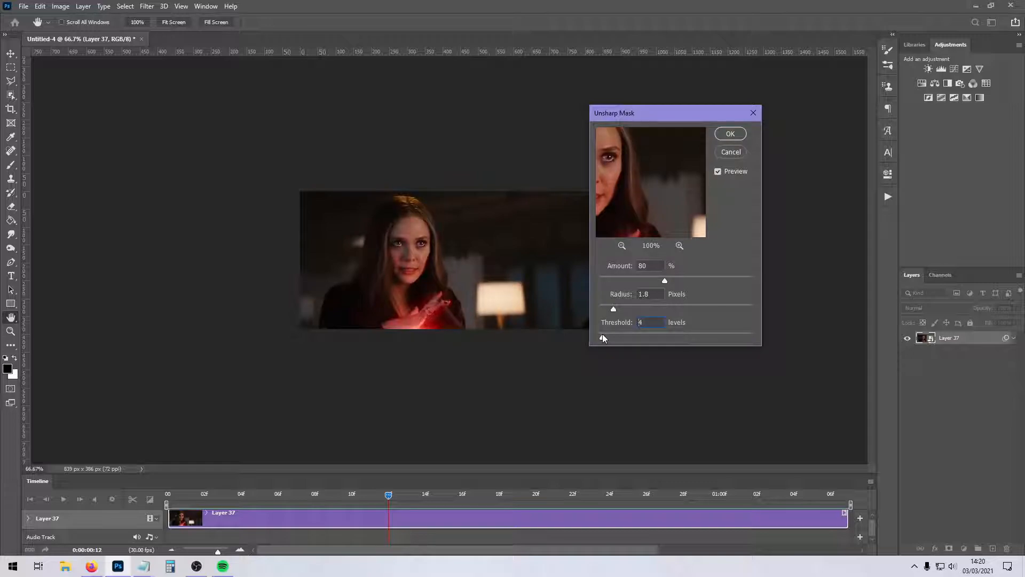
key(Down)
Enter a 0.3-pixel radius and a threshold of 5 levels, fine-tune the radius, and apply the Unsharp Mask.
double_click(650, 293)
text(0.03)
click(610, 316)
click(501, 212)
text(0.3)
key(Tab)
text(5)
drag(600, 309, 611, 309)
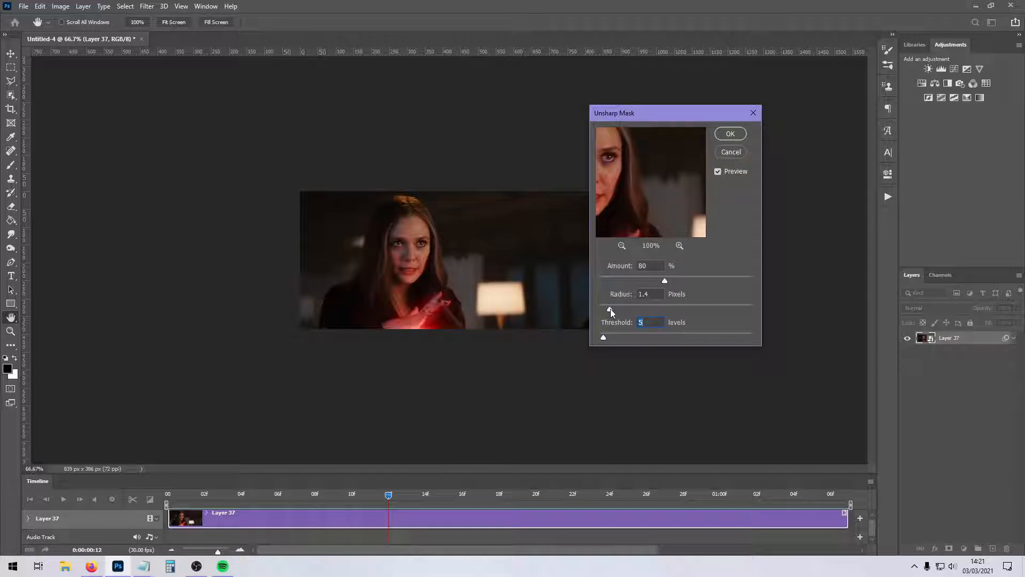
click(731, 134)
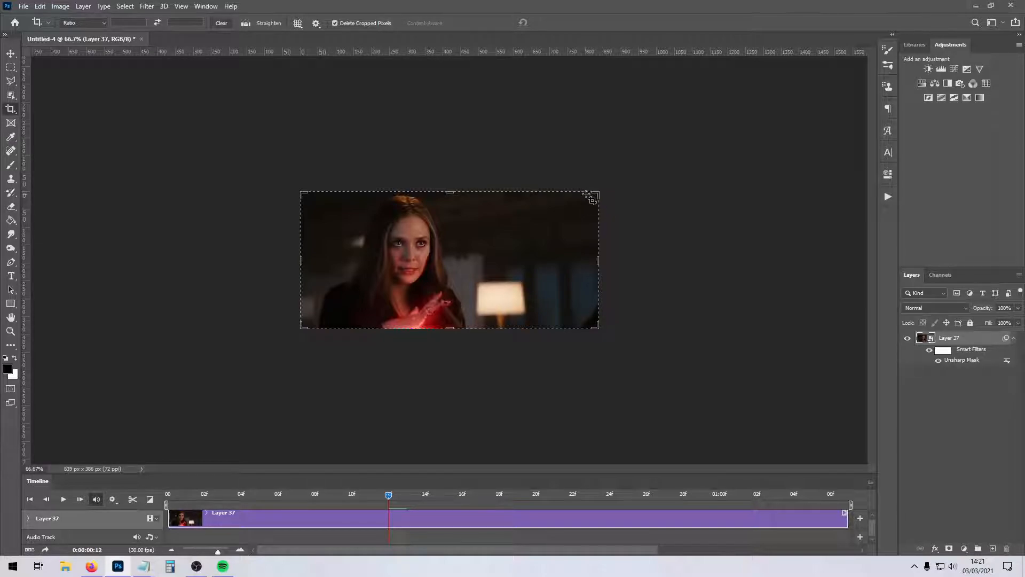
Start a Smart Sharpen on the smart object, enlarge its dialog preview, and enable Use Legacy with More Accurate.
click(143, 7)
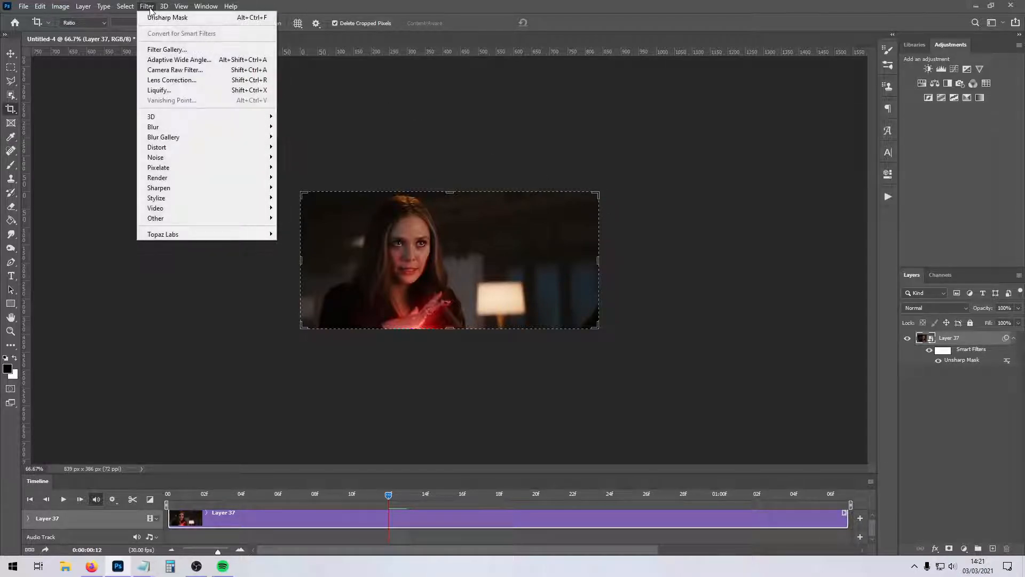
mouse_move(188, 184)
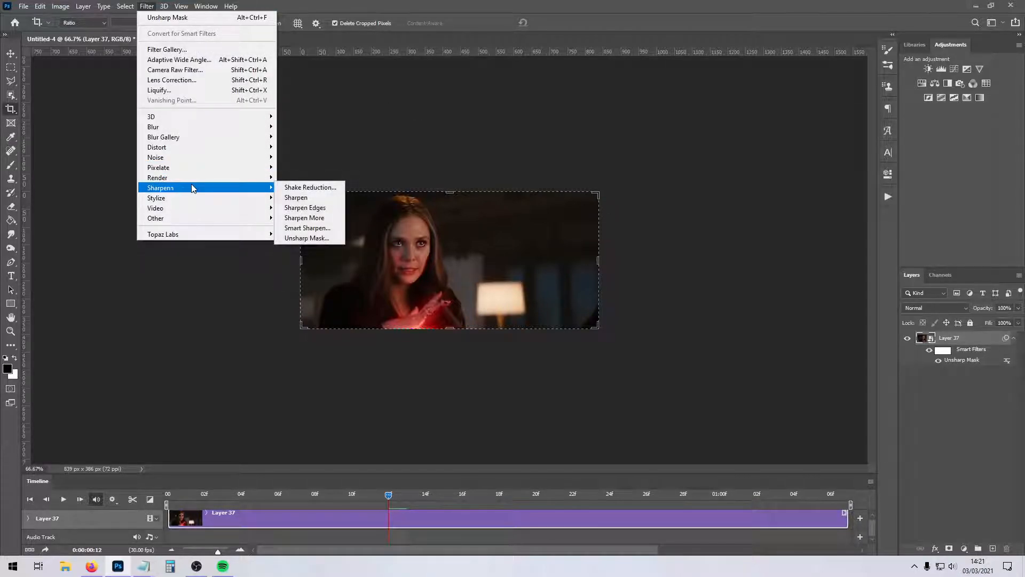
click(309, 228)
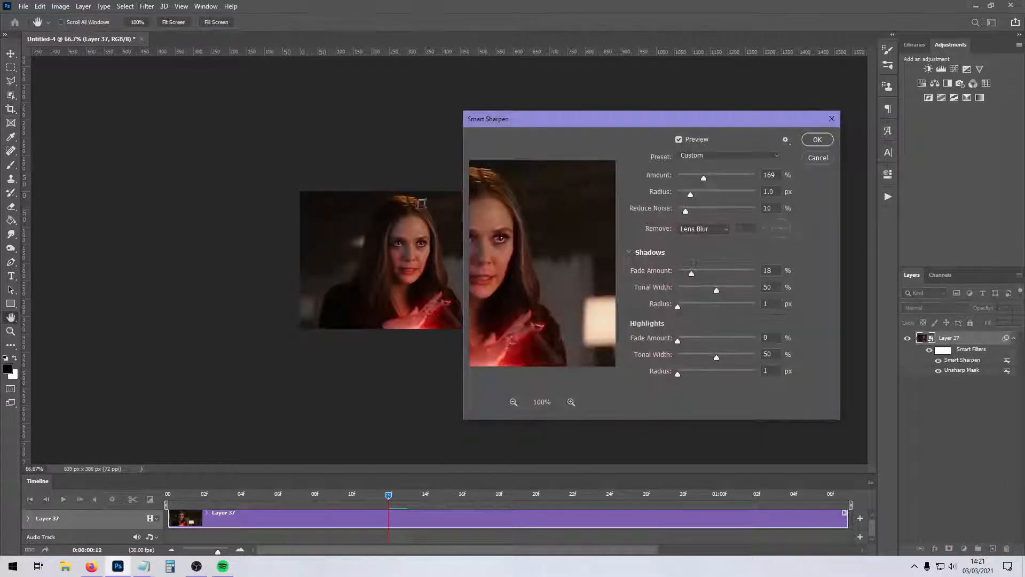
drag(463, 193, 117, 206)
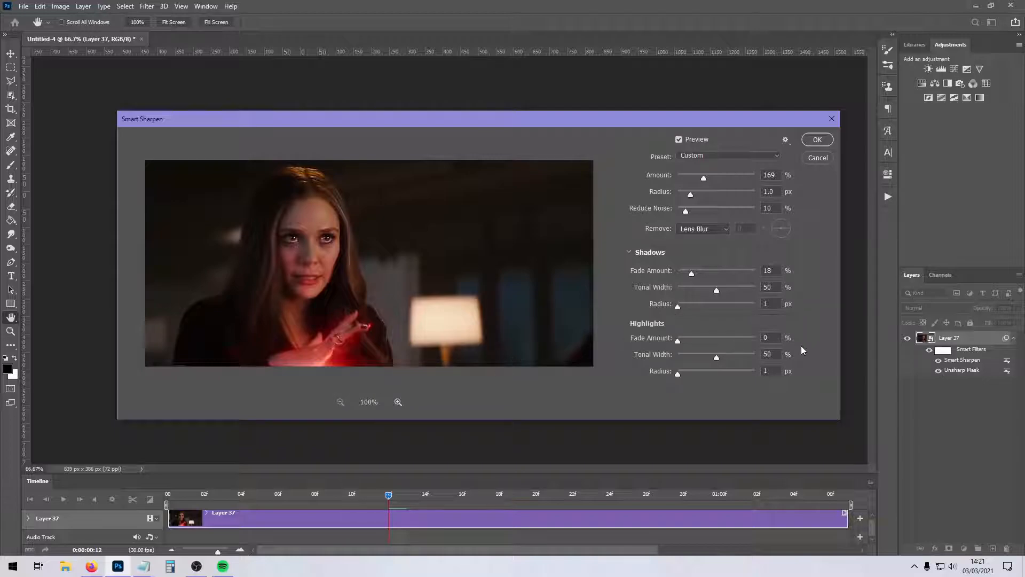
click(710, 156)
click(724, 226)
click(785, 140)
click(753, 155)
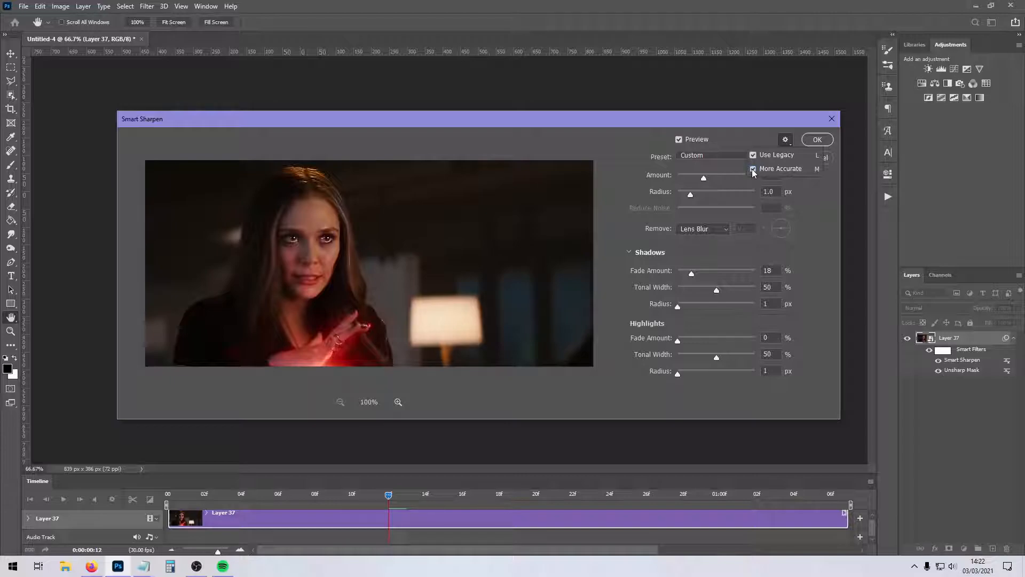
Compare the image with and without Smart Sharpen, and review the blur removal options with Shadows / Highlights collapsed.
click(679, 138)
click(679, 141)
click(678, 140)
click(679, 140)
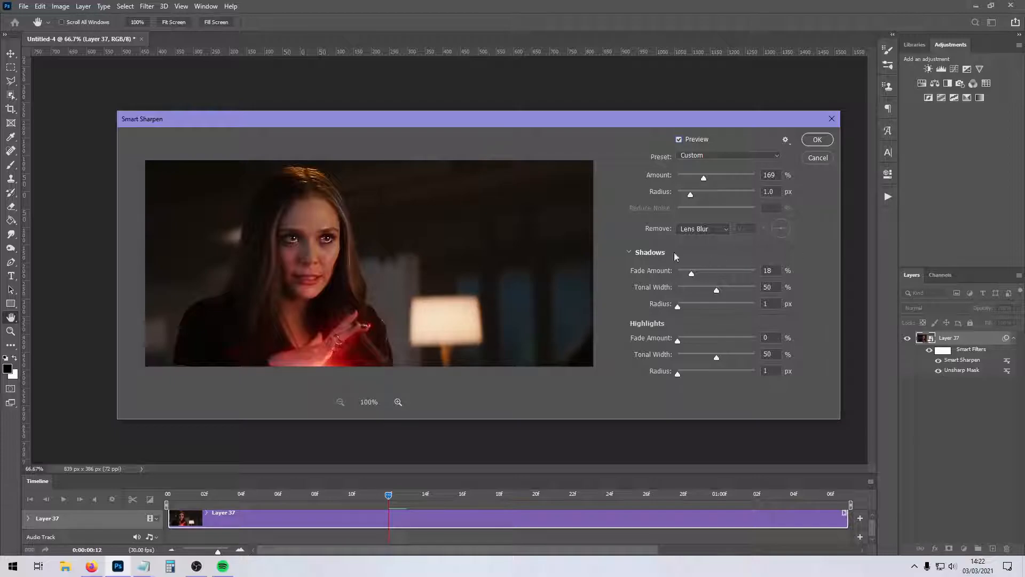
click(638, 255)
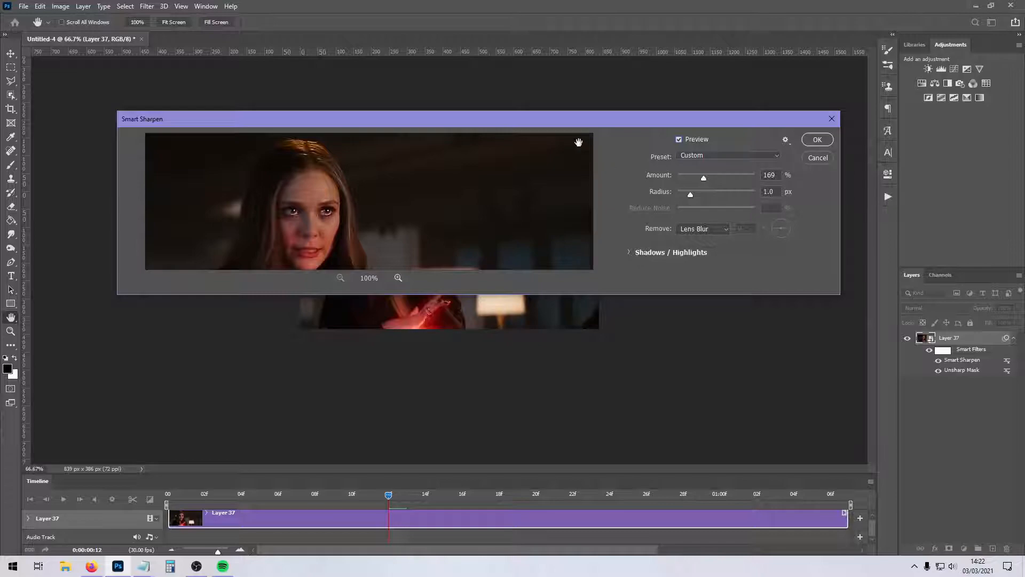
drag(536, 294, 530, 411)
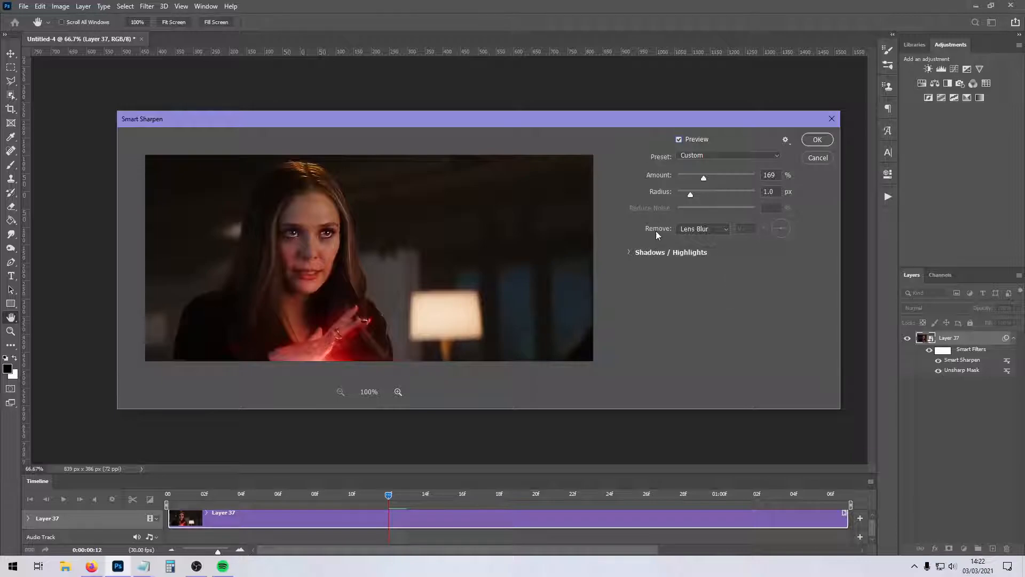
click(702, 228)
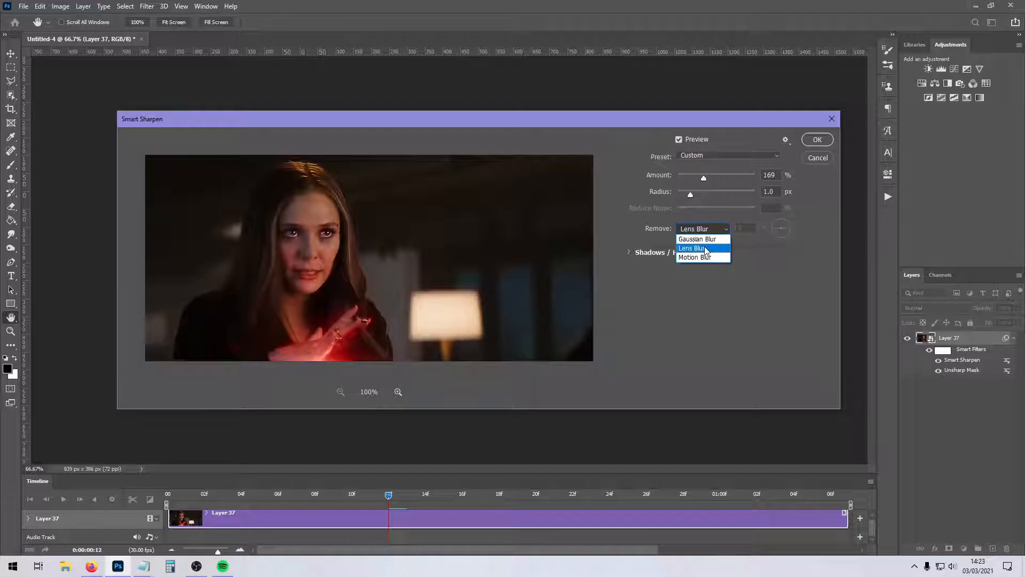
click(705, 249)
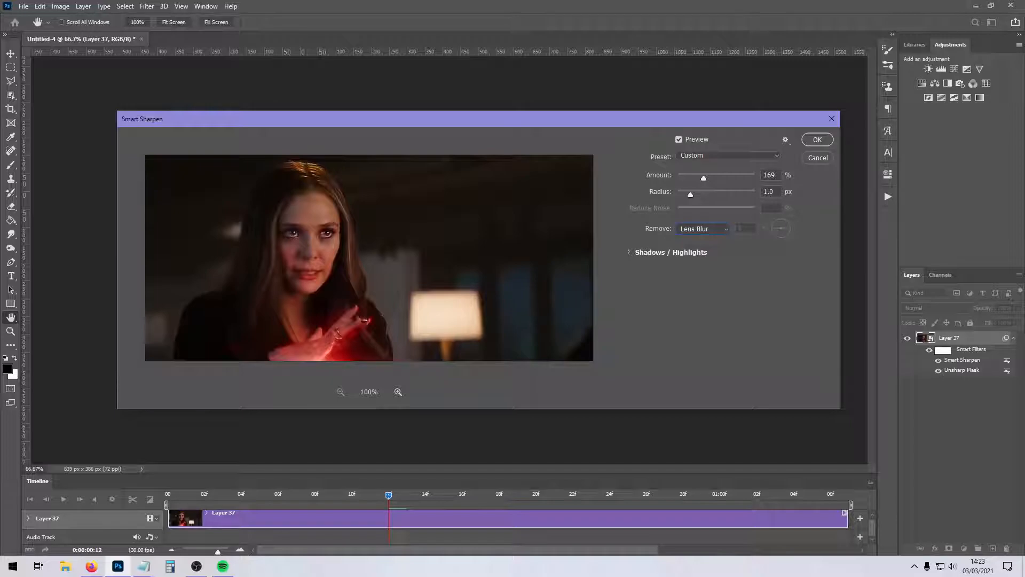
Set the Smart Sharpen shadow fade amount to 0%, collapse Shadows / Highlights, and enlarge the dialog again.
click(628, 253)
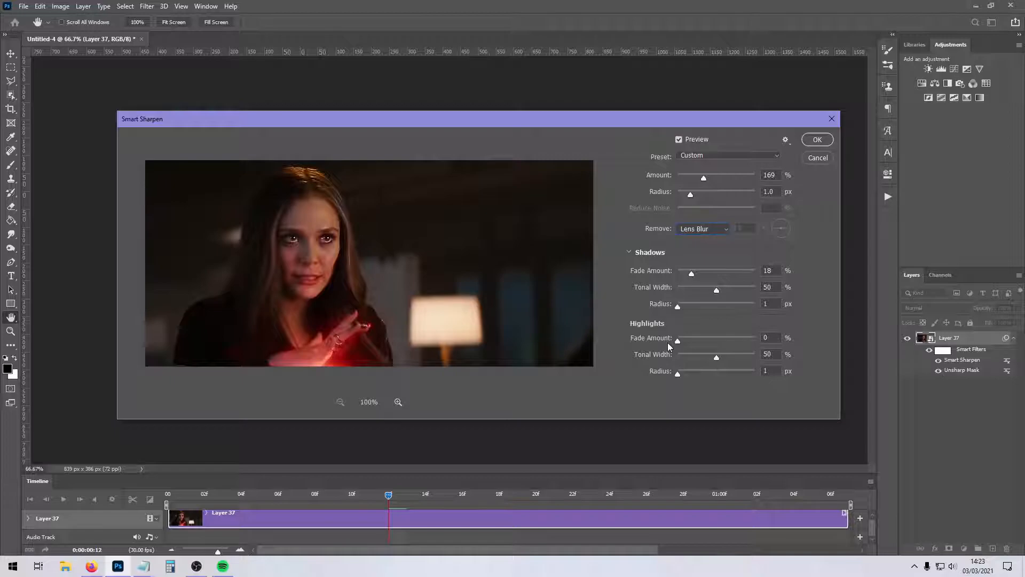
click(767, 270)
text(0)
click(777, 303)
double_click(777, 302)
double_click(774, 269)
click(775, 270)
click(634, 256)
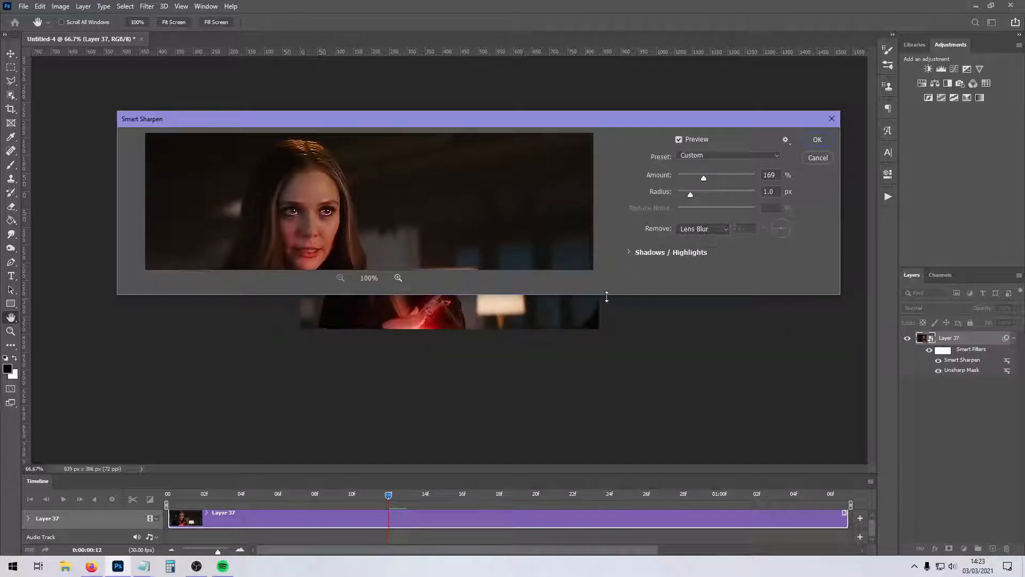
drag(606, 293, 604, 411)
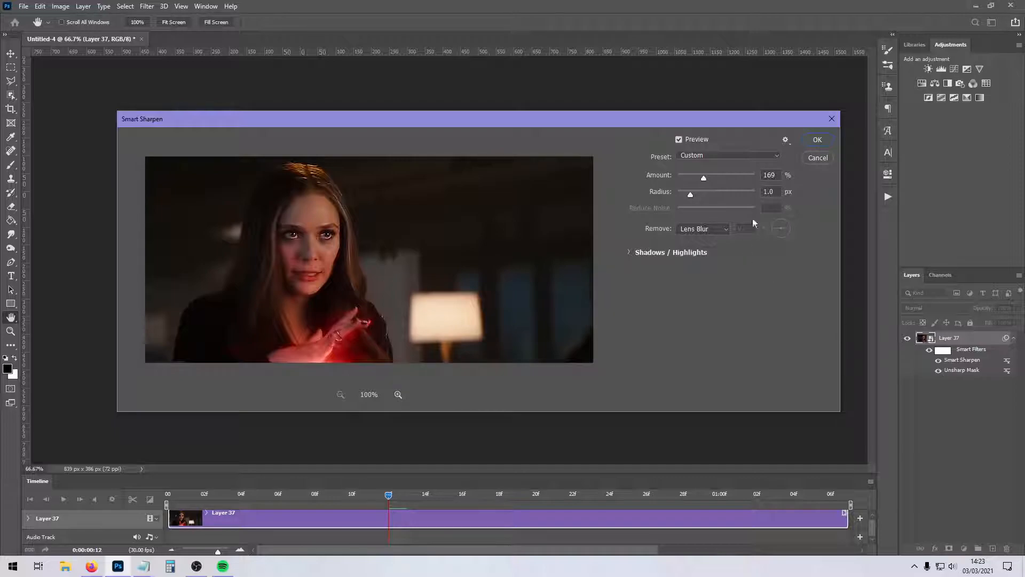
Set the Smart Sharpen amount to 60% and the radius to 0.2 px.
click(712, 177)
text(30)
key(Tab)
text(0.2)
mouse_move(684, 178)
mouse_down()
mouse_move(734, 177)
mouse_move(690, 176)
mouse_up()
text(60)
Compare the blur types Smart Sharpen can remove, choose Gaussian Blur, and apply the filter.
click(702, 228)
click(699, 239)
click(704, 228)
click(705, 258)
click(704, 229)
click(699, 248)
click(705, 231)
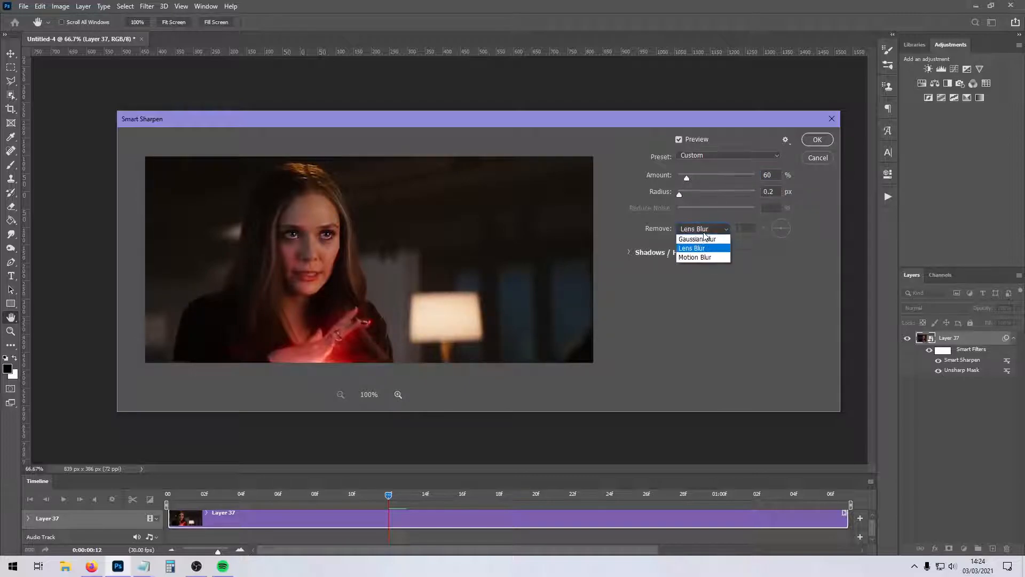
click(704, 238)
click(817, 139)
key(c)
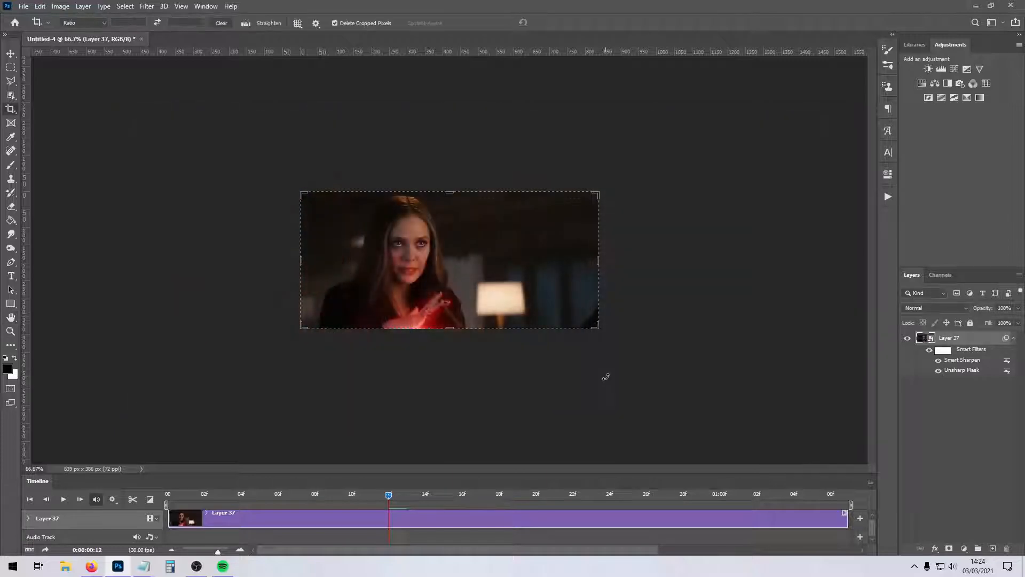
Add the basic Sharpen filter to the smart object and play back the timeline to check the sharpening.
click(146, 6)
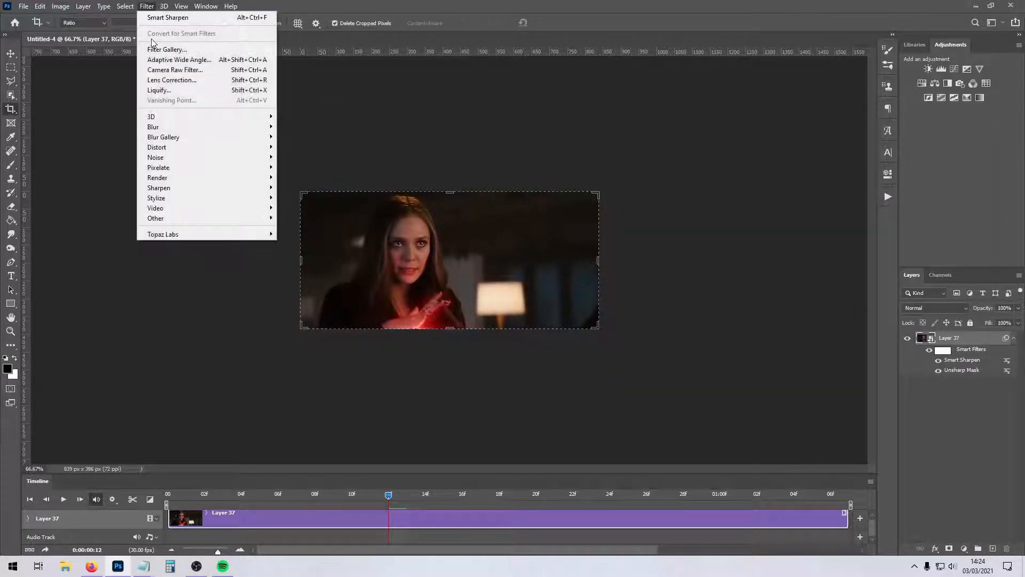
mouse_move(265, 188)
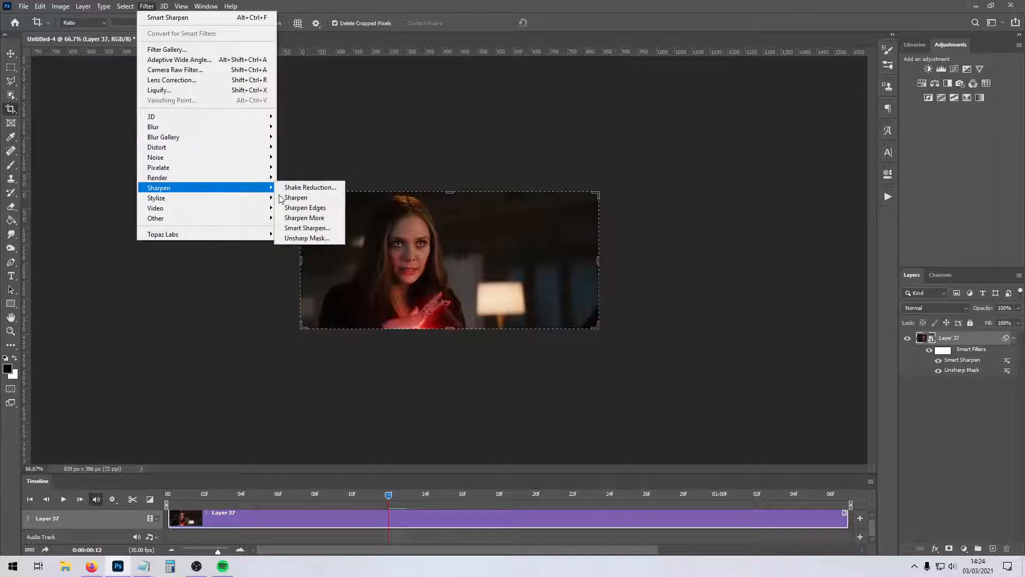
click(297, 197)
click(63, 499)
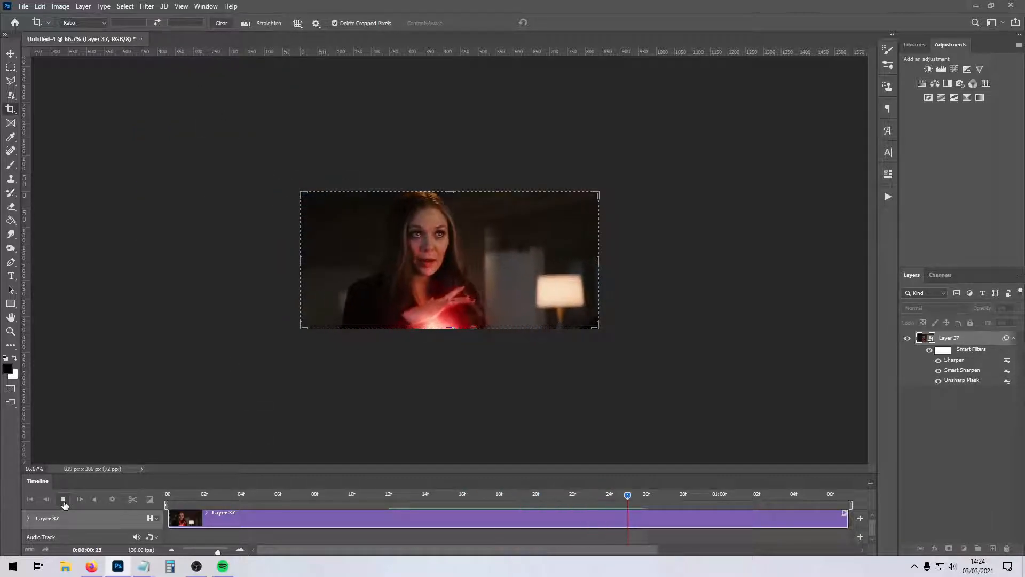
click(64, 503)
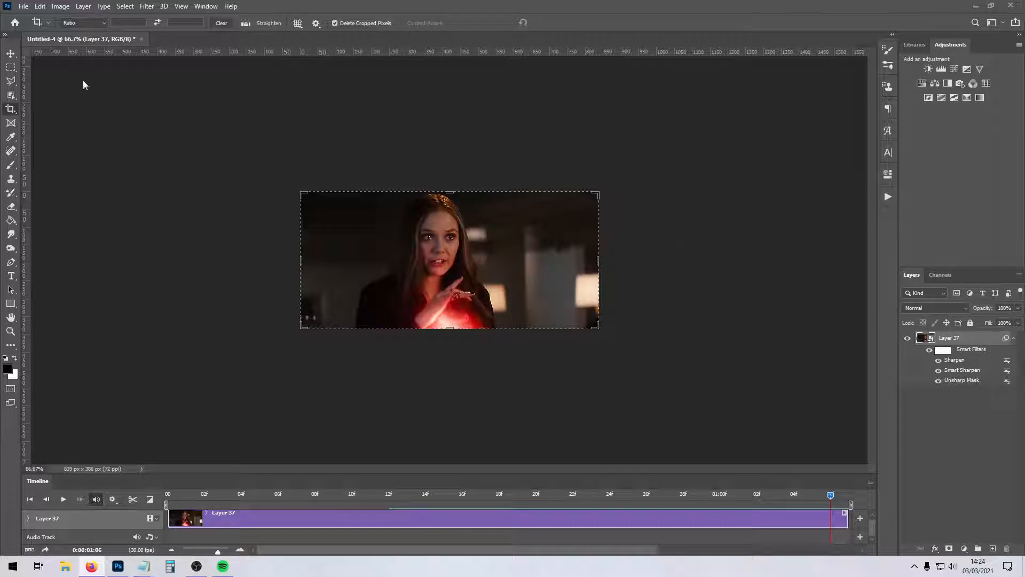
Set up a Save for Web GIF export with a width of 500 px and preview it in the browser.
click(24, 6)
mouse_move(67, 162)
click(206, 204)
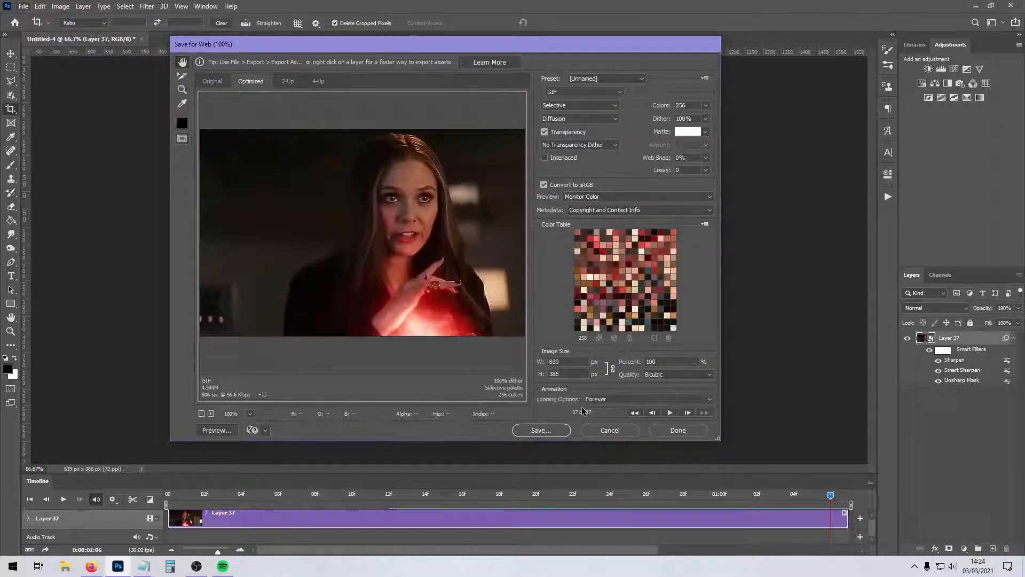
double_click(550, 362)
text(500)
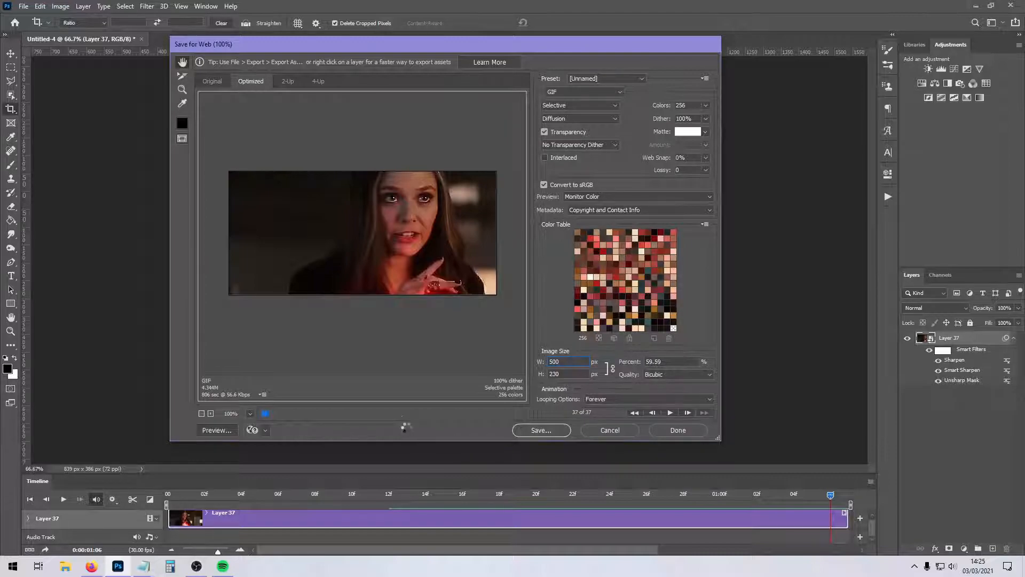
click(214, 430)
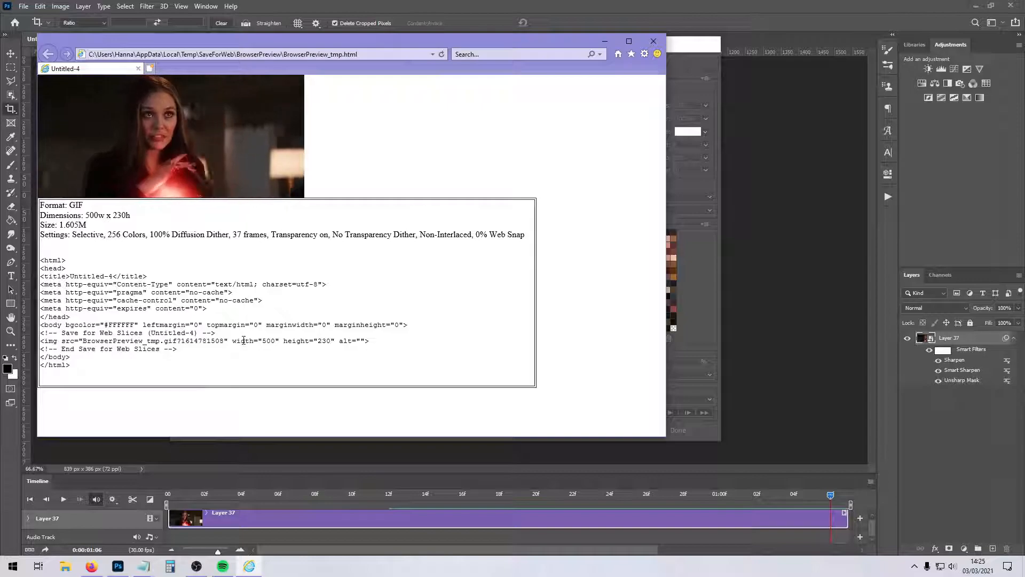
Close the browser preview, cancel the export, and check the clip's motion and timeline playback settings.
click(652, 42)
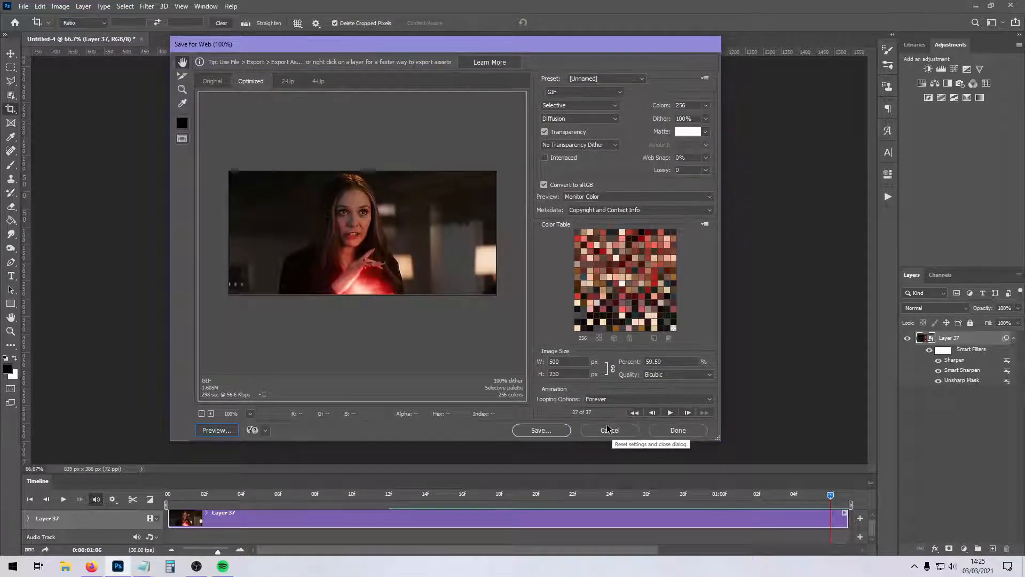
click(608, 429)
right_click(238, 516)
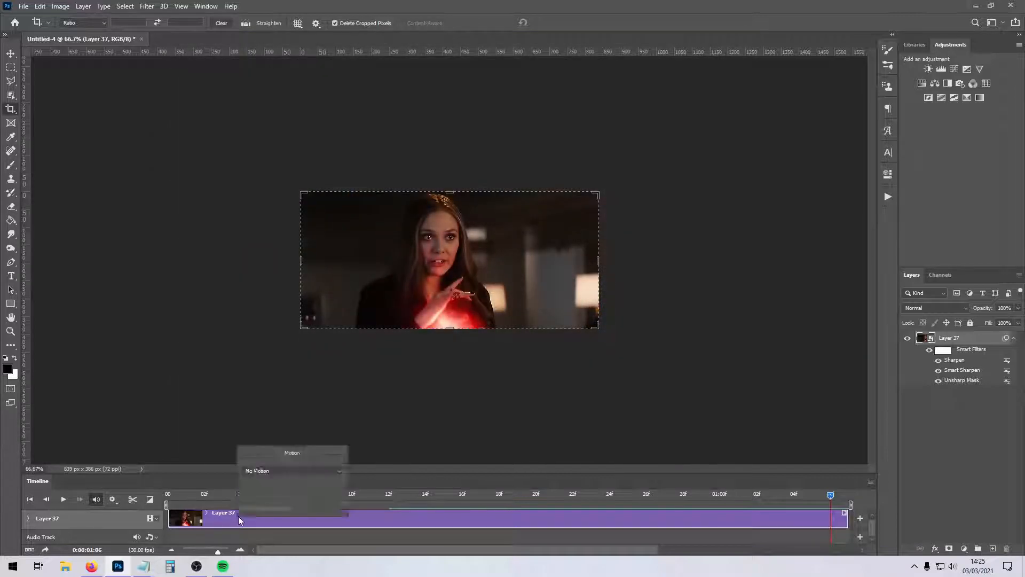
click(276, 471)
click(276, 471)
click(154, 481)
click(112, 500)
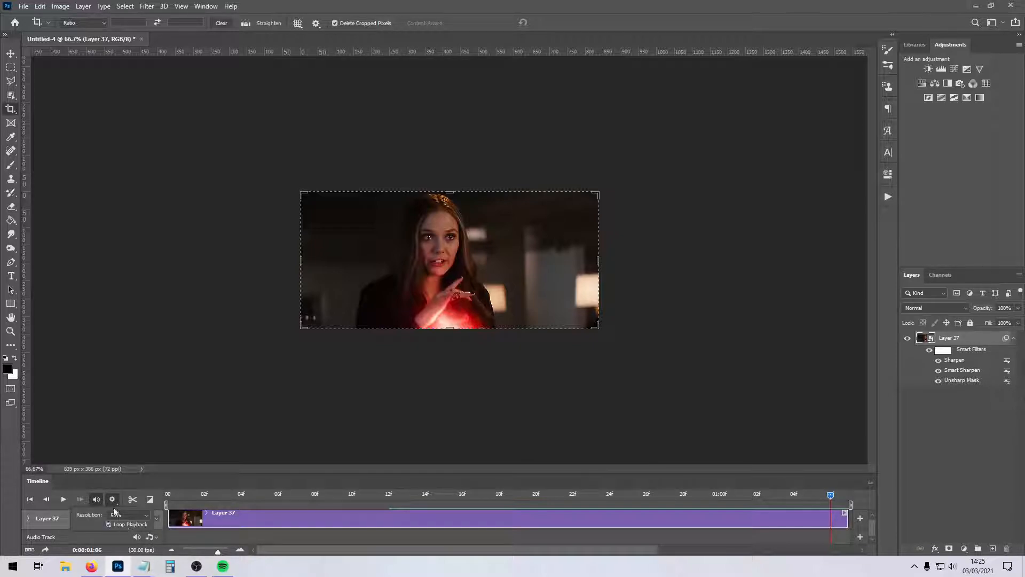
click(112, 502)
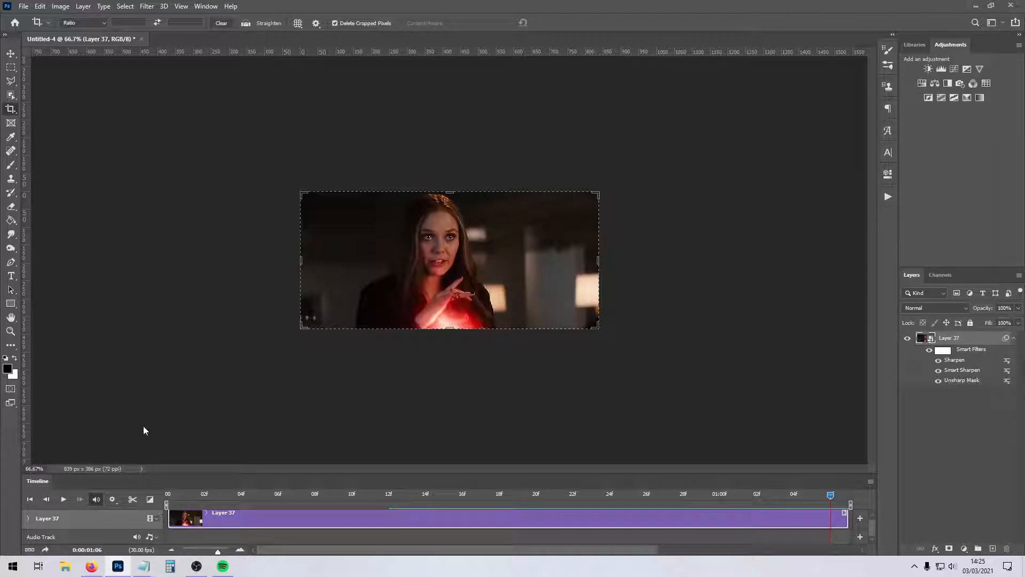
mouse_move(217, 551)
mouse_down()
mouse_move(200, 550)
mouse_move(212, 551)
mouse_up()
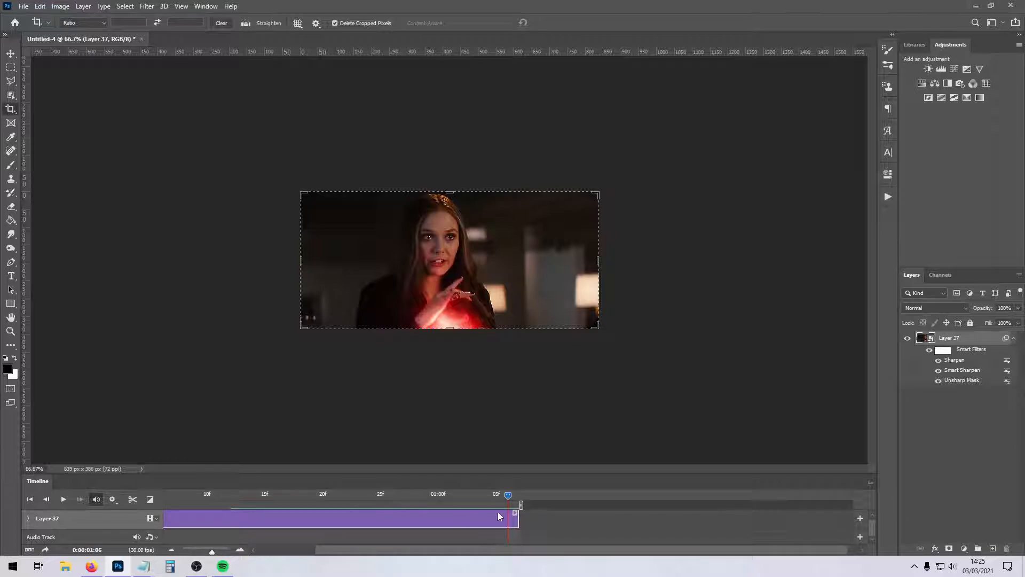
Preview the GIF at its full size in the browser through Save for Web.
click(23, 6)
mouse_move(50, 163)
click(208, 201)
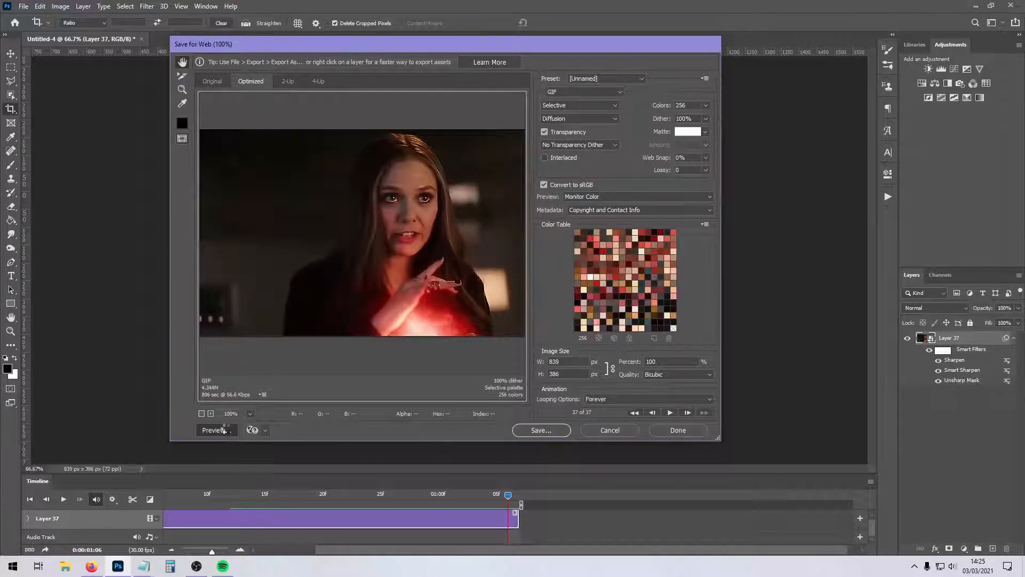
click(216, 429)
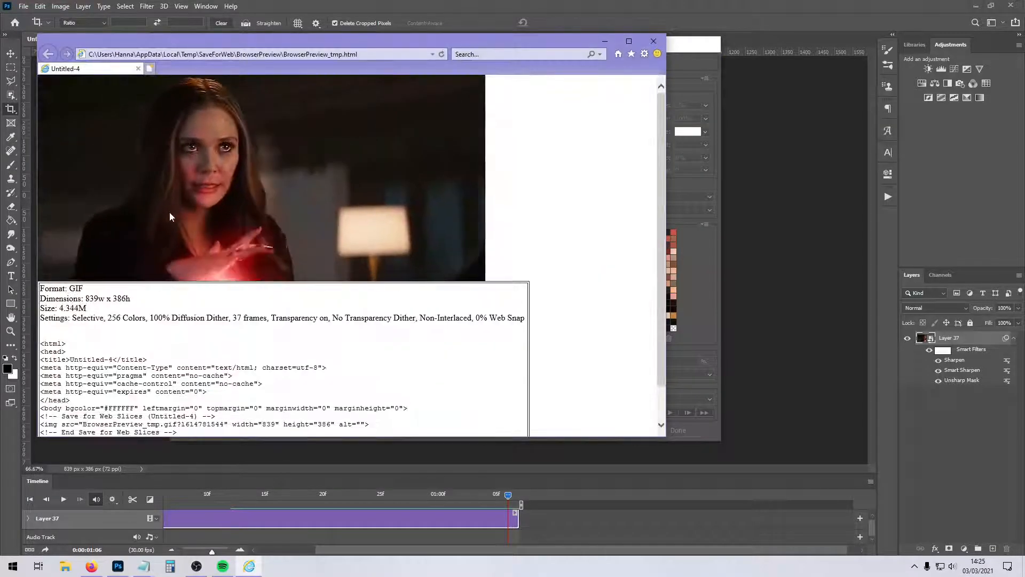
click(655, 41)
Set the GIF export width to 500 px and preview the resized animation in the browser.
drag(562, 360, 488, 353)
text(500)
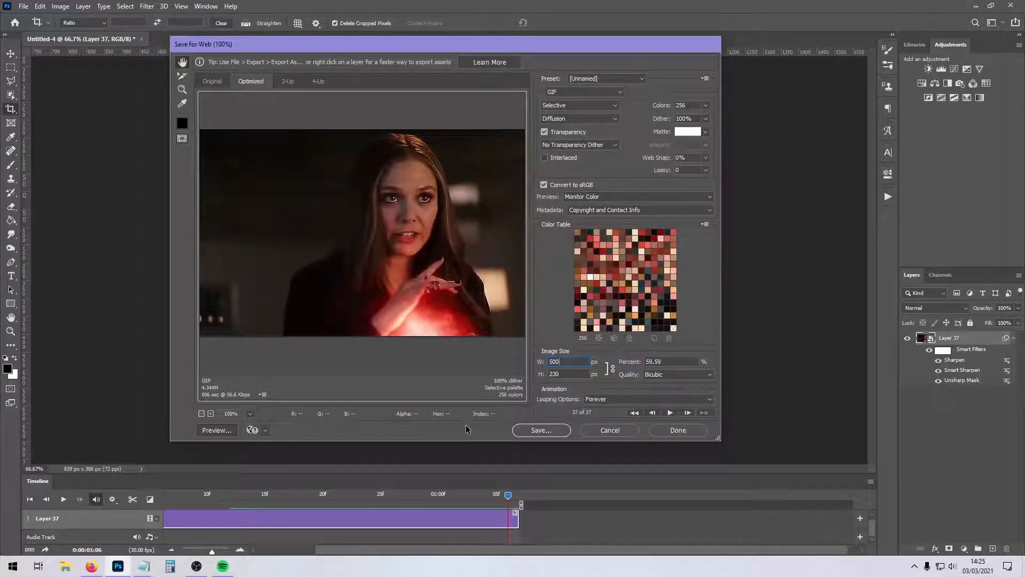
click(575, 373)
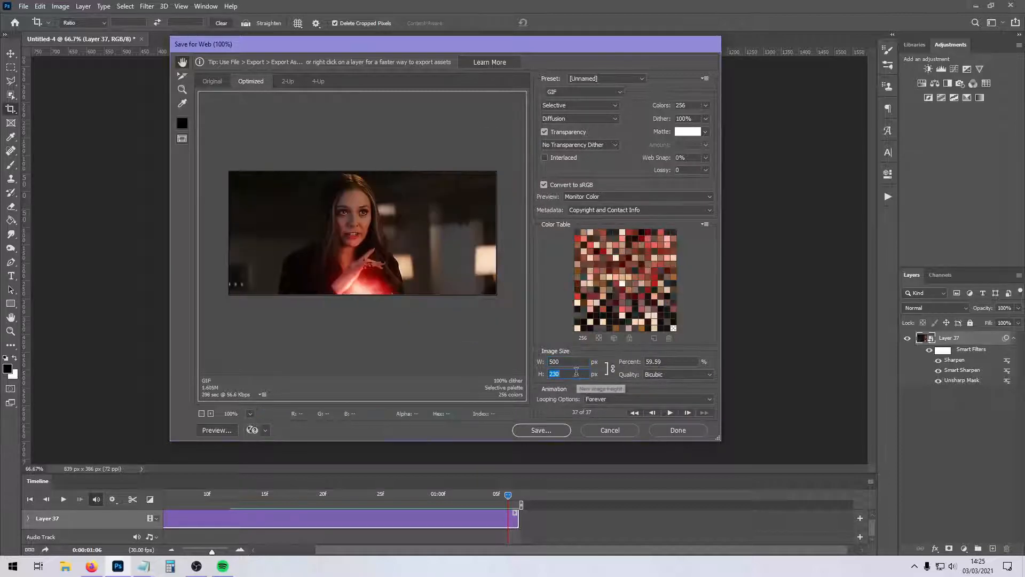
click(216, 429)
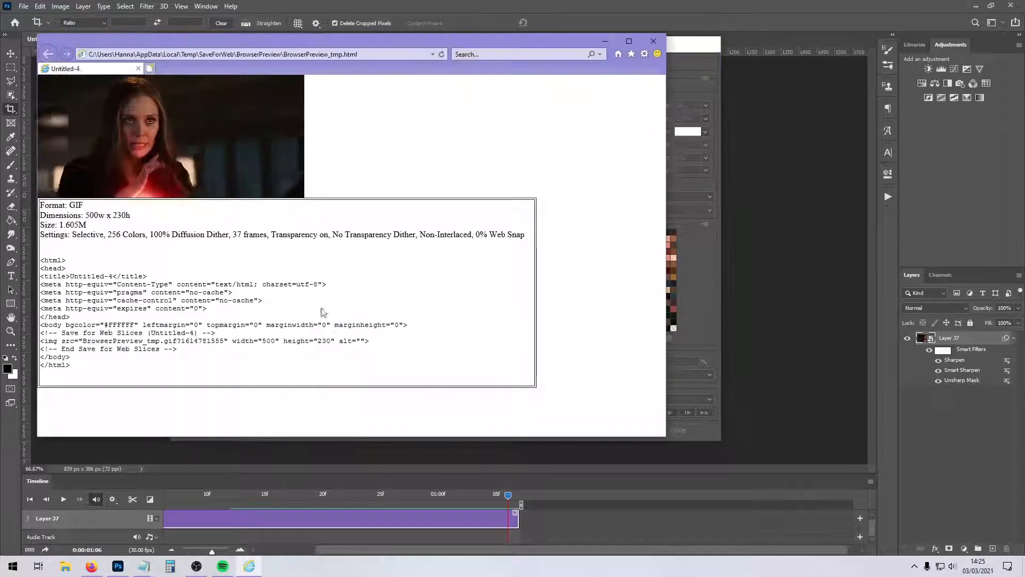
Save the GIF from the browser preview as BrowserPreview_tmp.gif and close the export dialog without exporting.
right_click(209, 137)
click(118, 226)
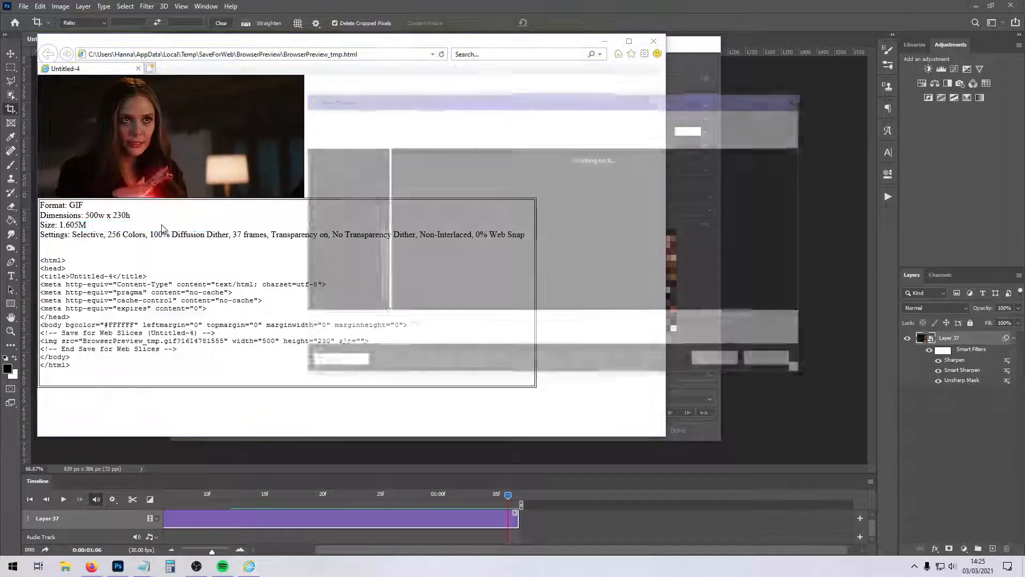
click(719, 361)
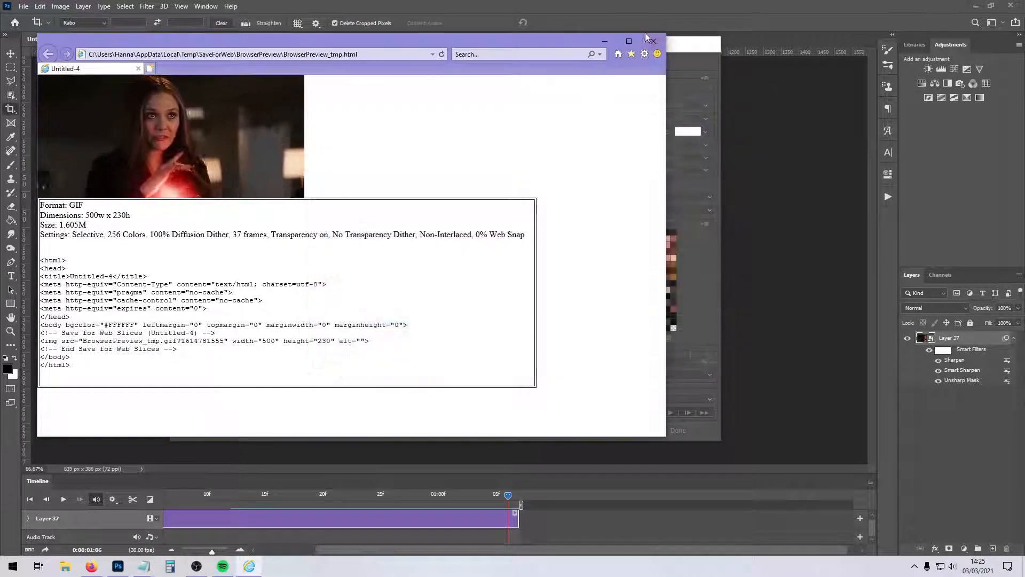
key(alt+F4)
click(610, 430)
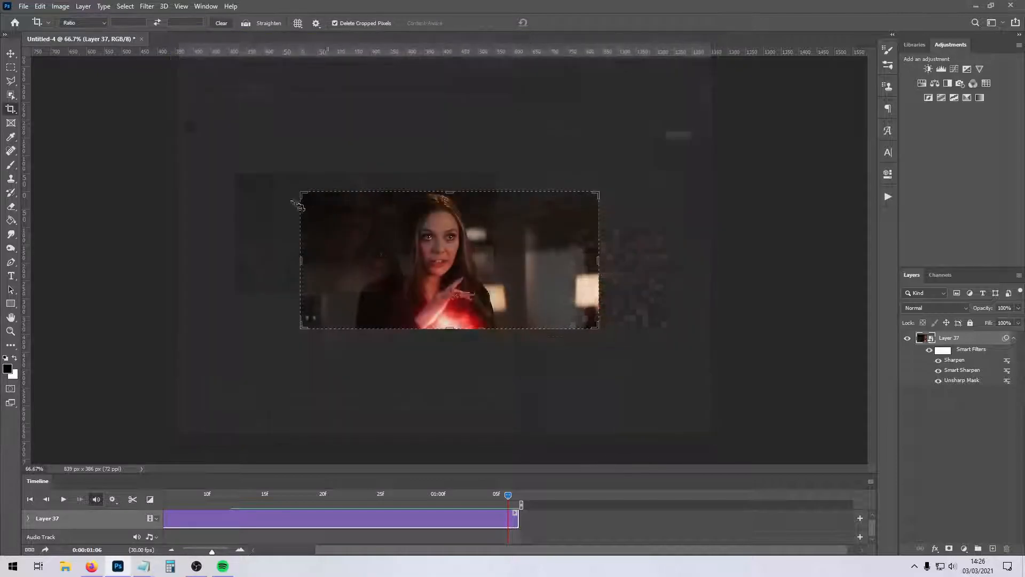
Change the file type filter in the Pictures folder to find BrowserPreview_tmp.gif and open it.
click(24, 5)
click(38, 28)
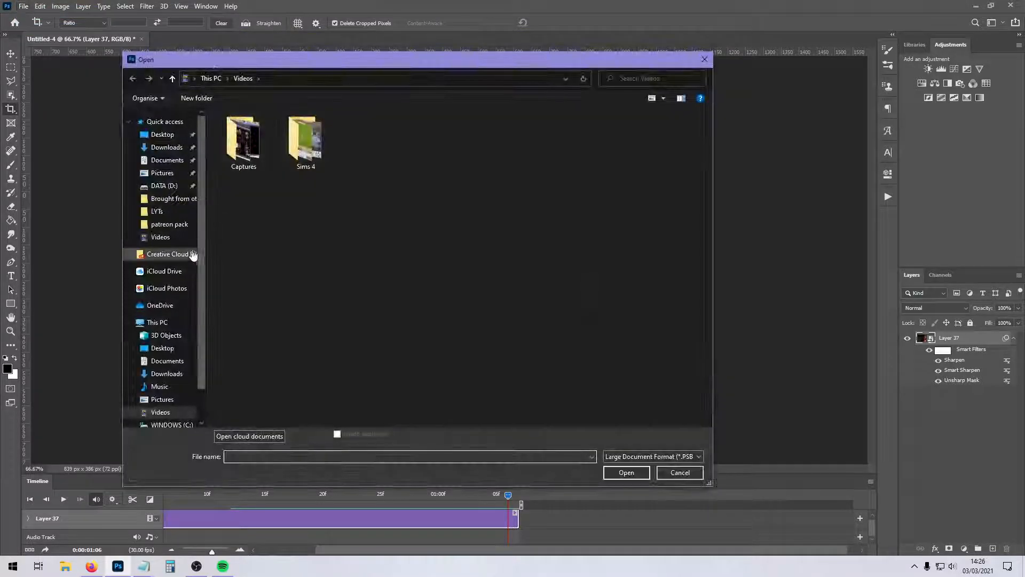
click(162, 398)
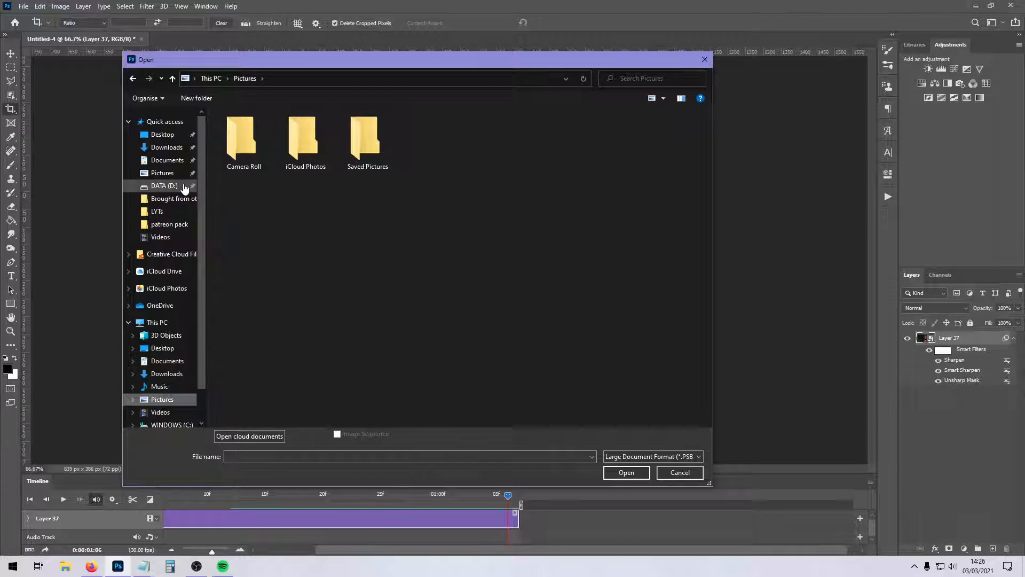
scroll(161, 342, down, 2)
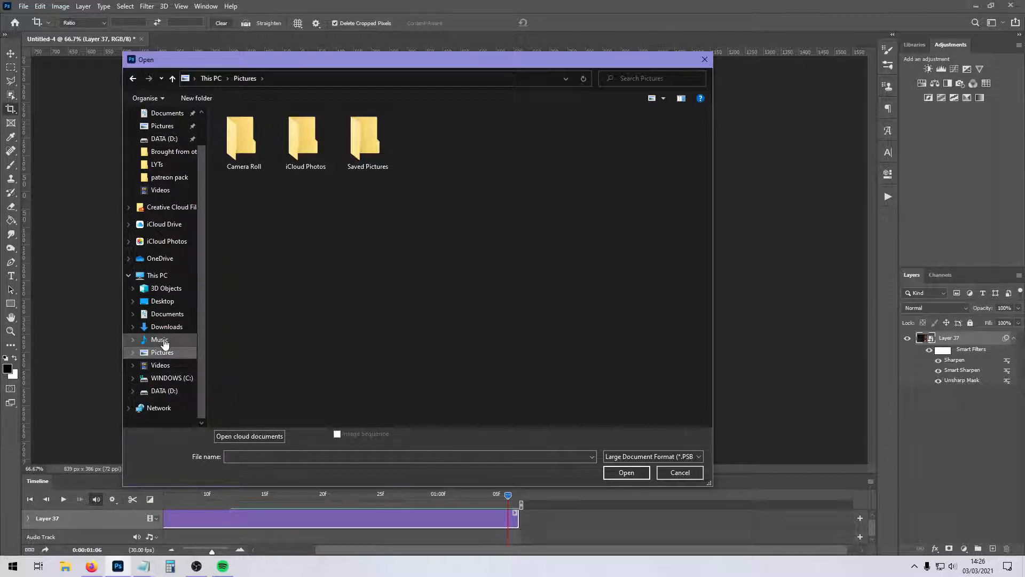
click(672, 455)
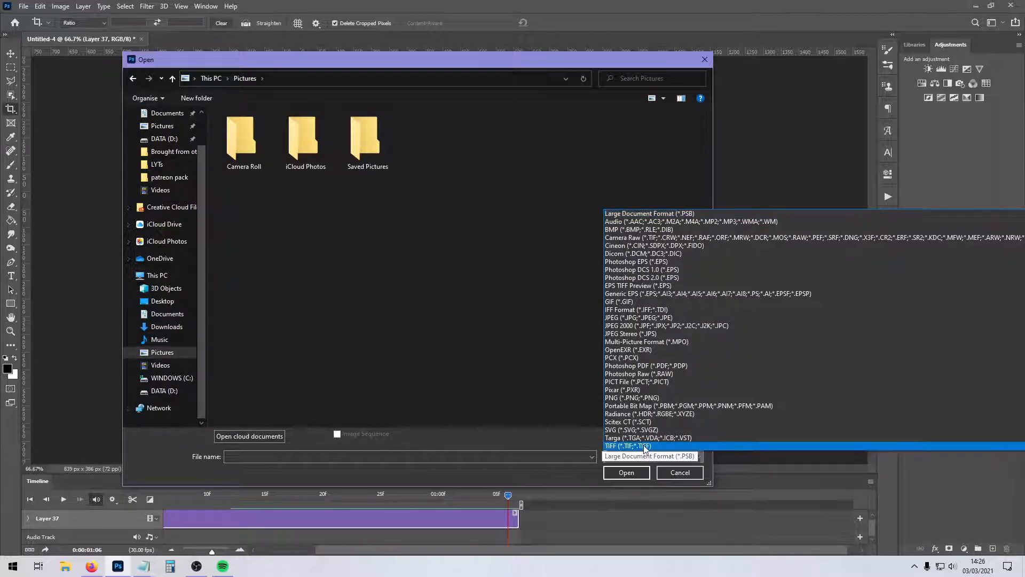
click(643, 446)
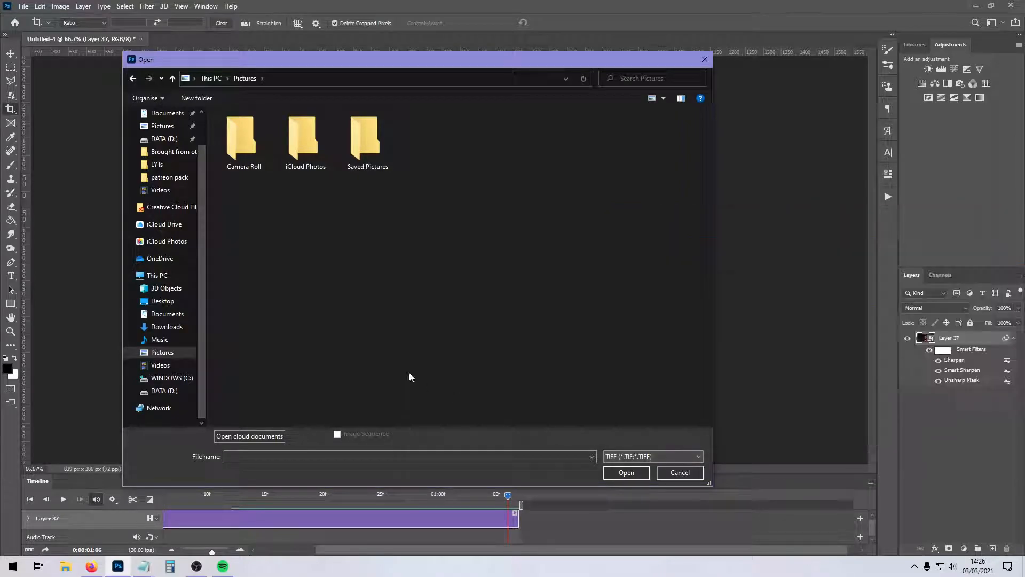
click(622, 460)
click(552, 381)
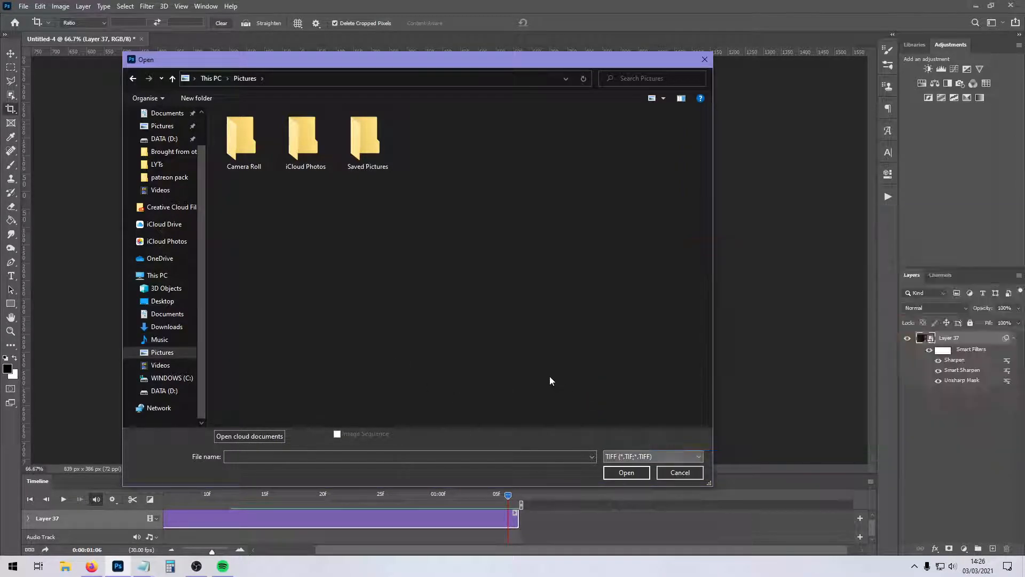
click(640, 456)
click(641, 446)
double_click(429, 146)
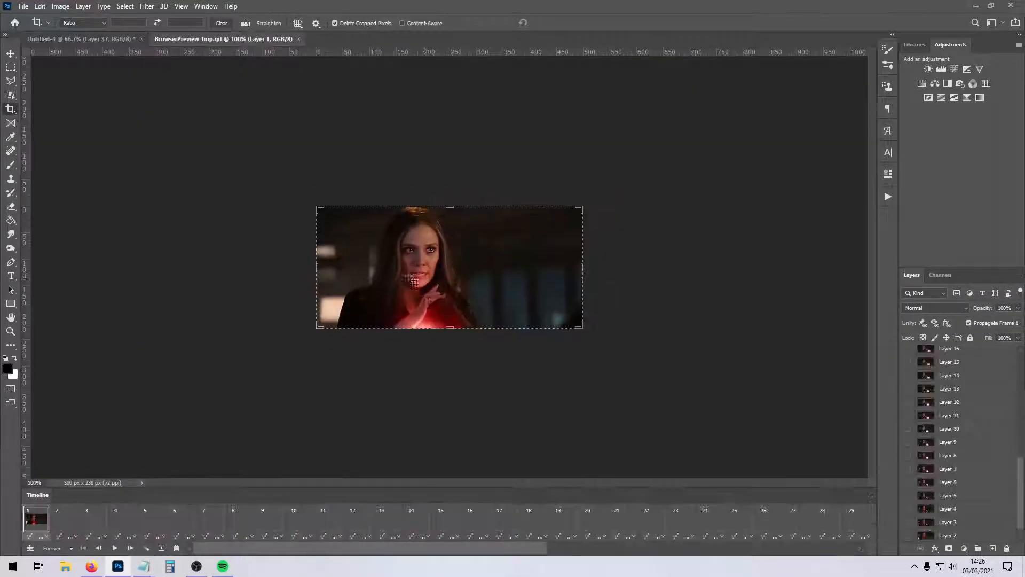
Select all frames of the GIF in the frame animation timeline and set their delay to 0.1 seconds.
drag(333, 548, 764, 550)
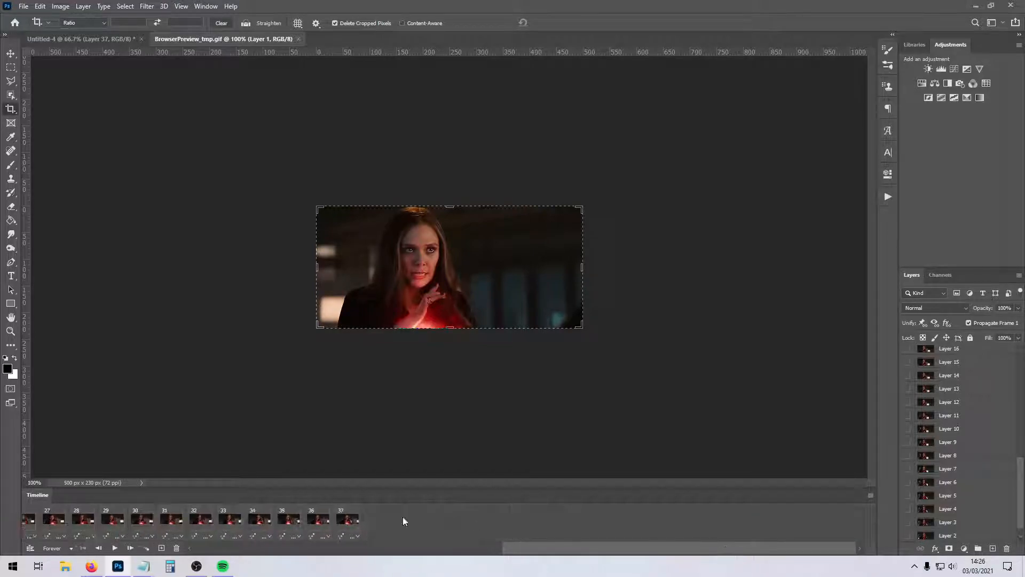
shift+click(347, 520)
click(367, 539)
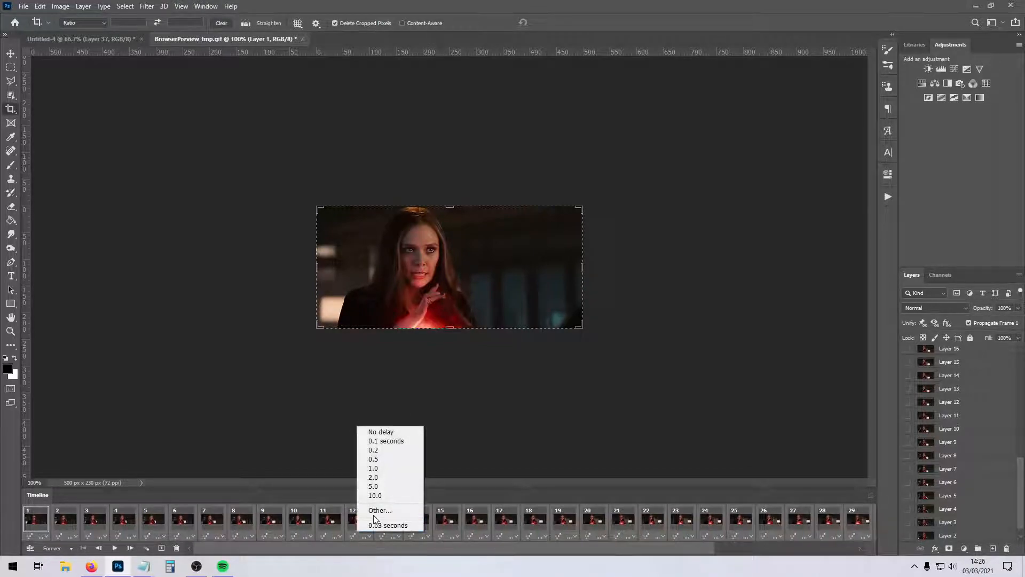
click(379, 510)
text(0.1)
key(Return)
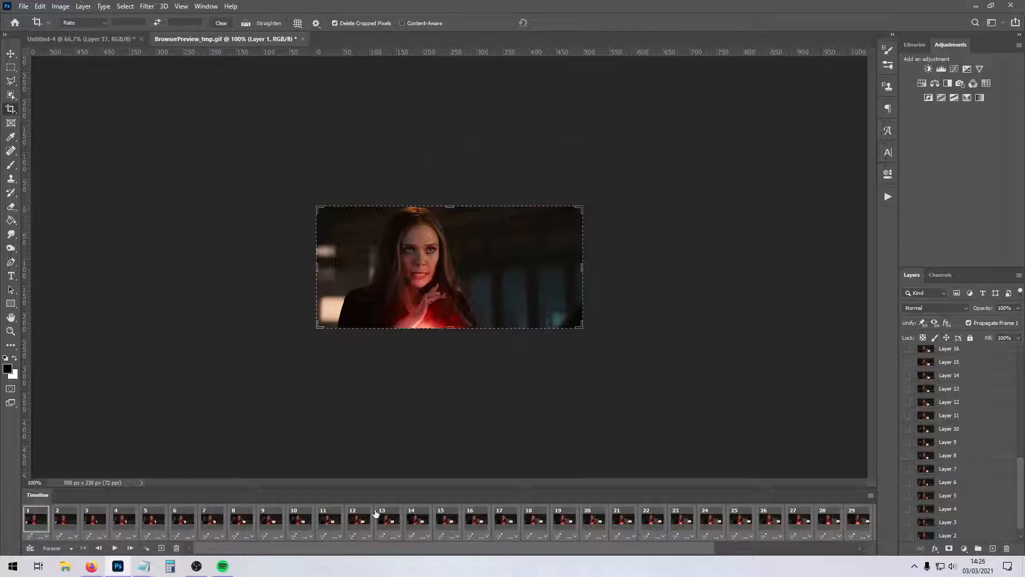
Check the playback speed with a Save for Web browser preview.
click(24, 6)
mouse_move(81, 163)
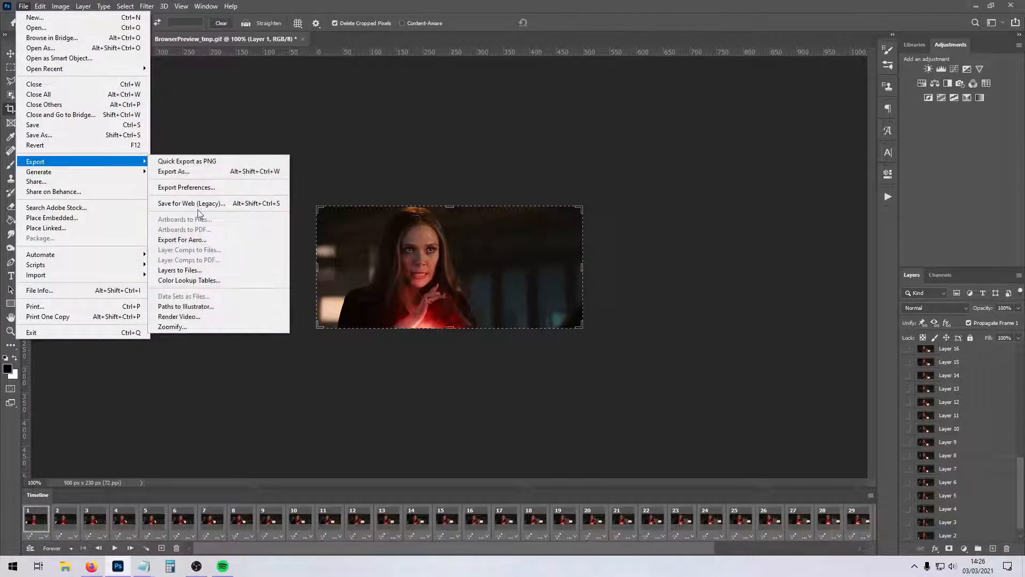
click(195, 203)
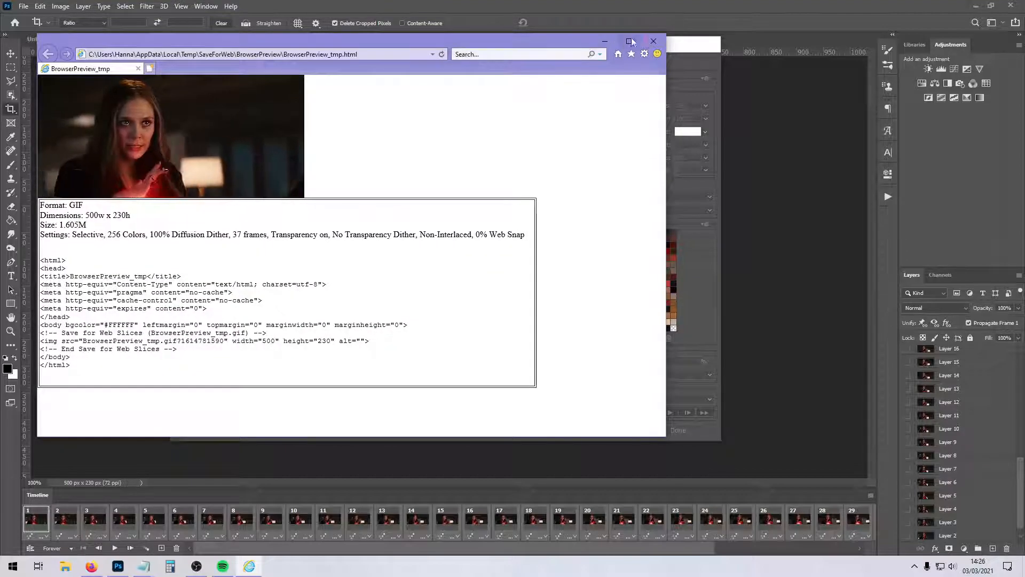
click(654, 42)
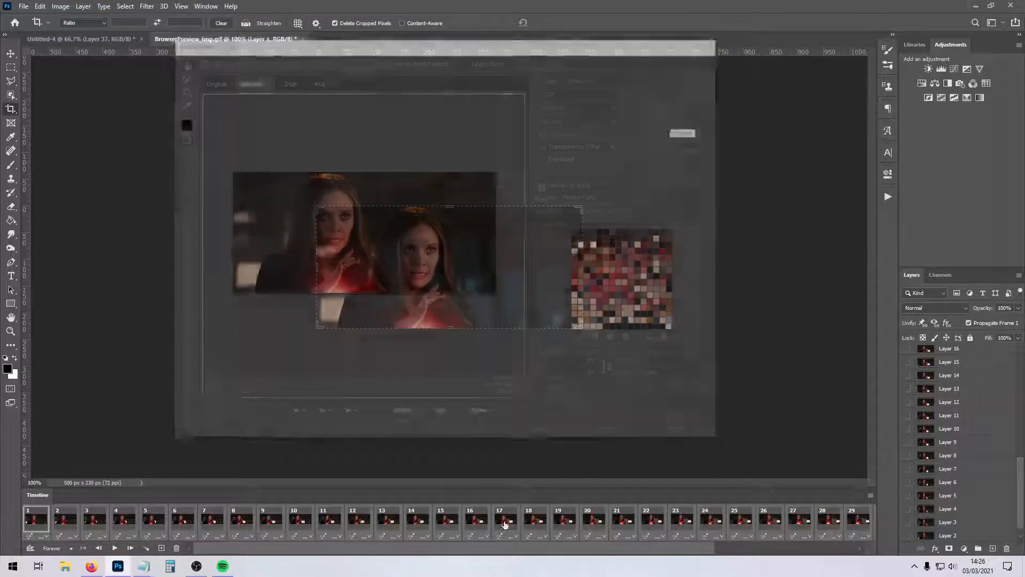
Change the delay of the selected frames once more and preview the GIF in the browser.
click(510, 537)
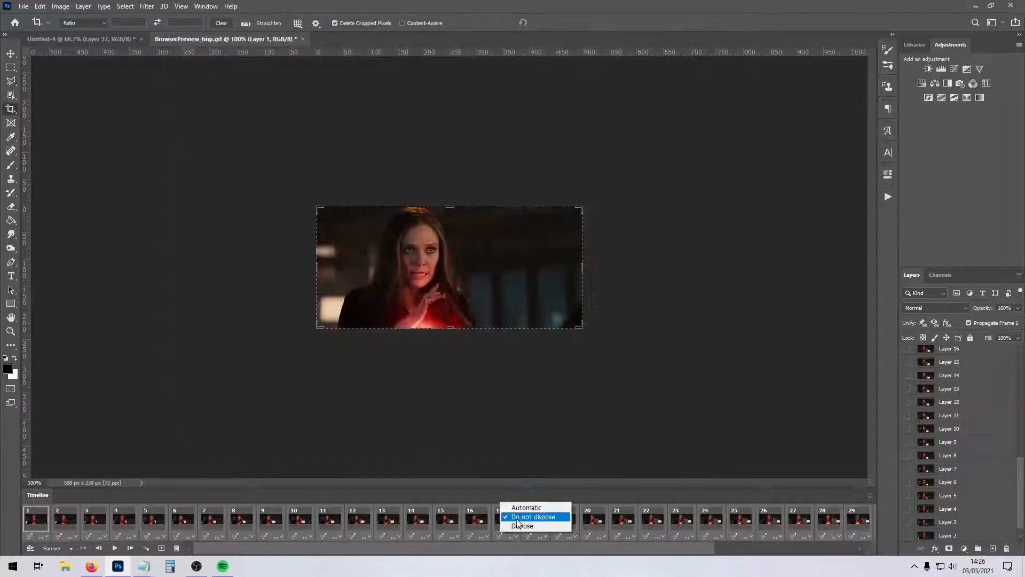
click(522, 510)
key(Return)
click(24, 6)
mouse_move(59, 165)
click(190, 200)
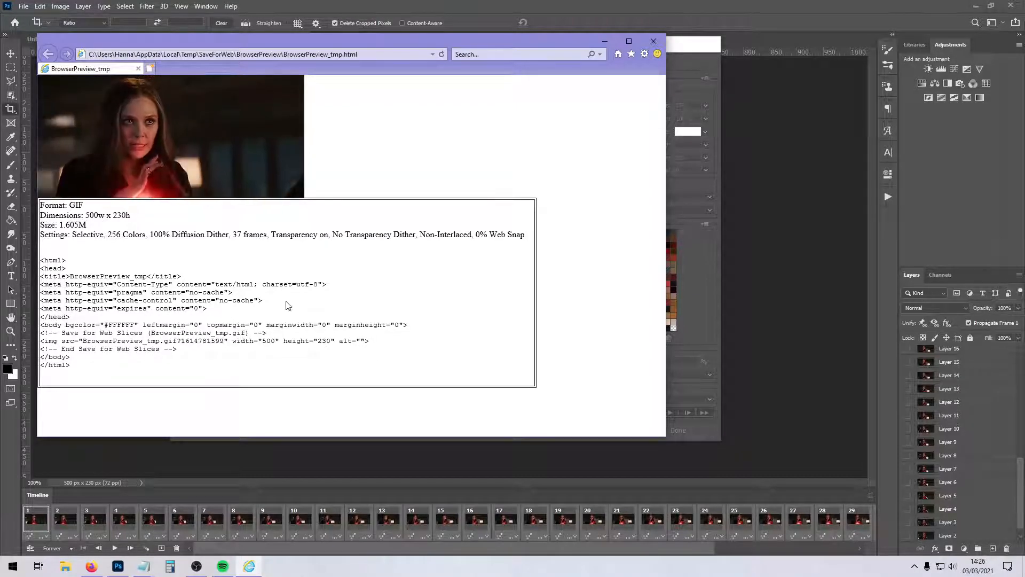
click(656, 42)
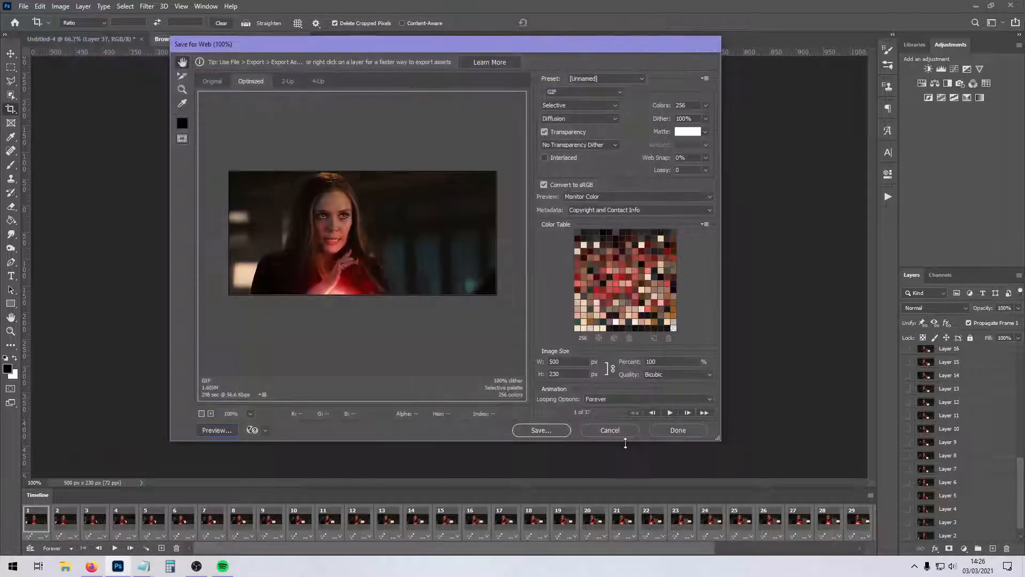
click(609, 427)
Set a custom delay of 0.5 seconds for all selected frames.
click(498, 536)
click(514, 531)
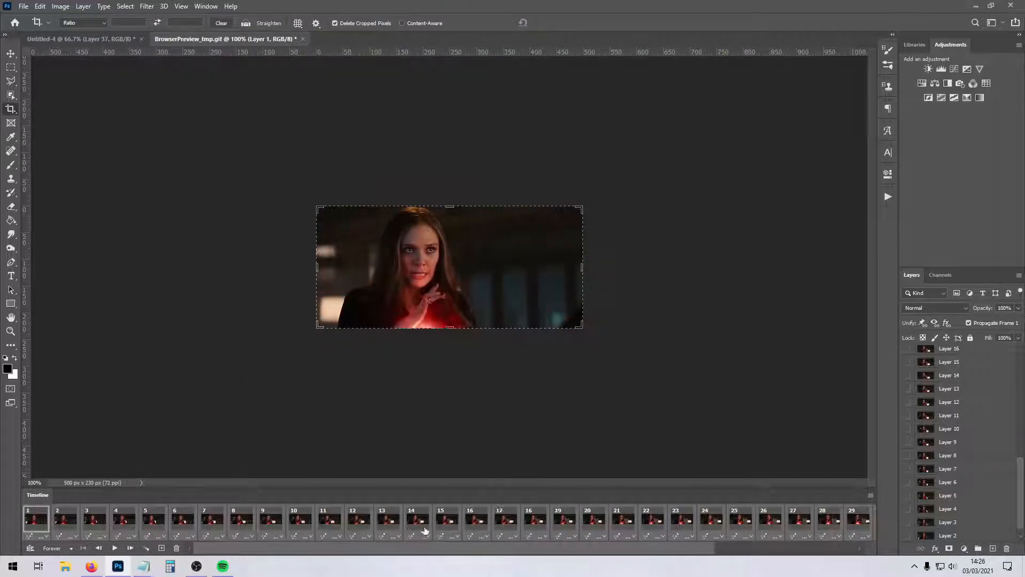
click(450, 537)
click(454, 510)
text(0.5)
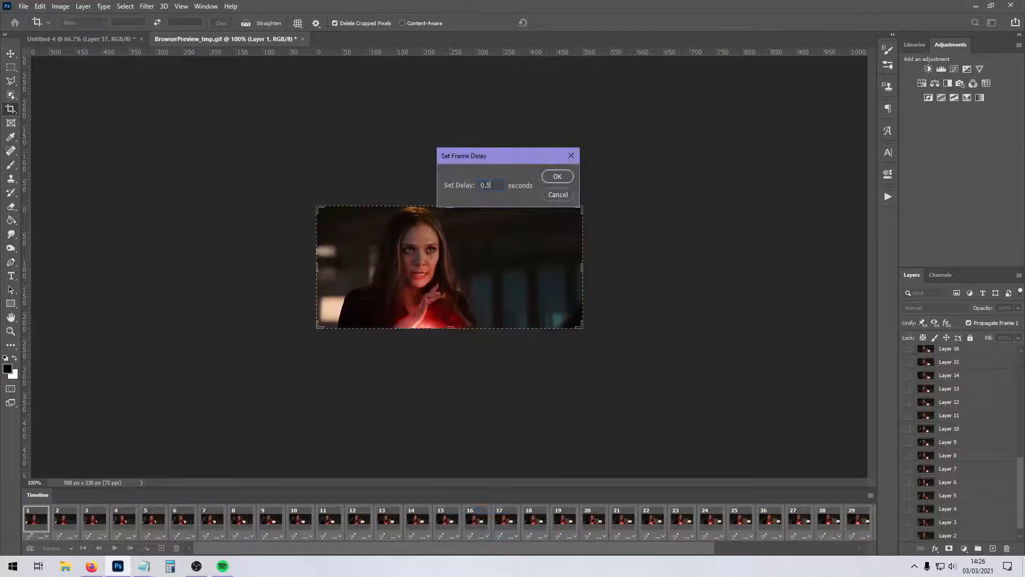
key(Return)
Preview the GIF with the 0.5-second frame delay in the browser and cancel the export.
click(23, 6)
mouse_move(32, 159)
click(214, 201)
click(218, 429)
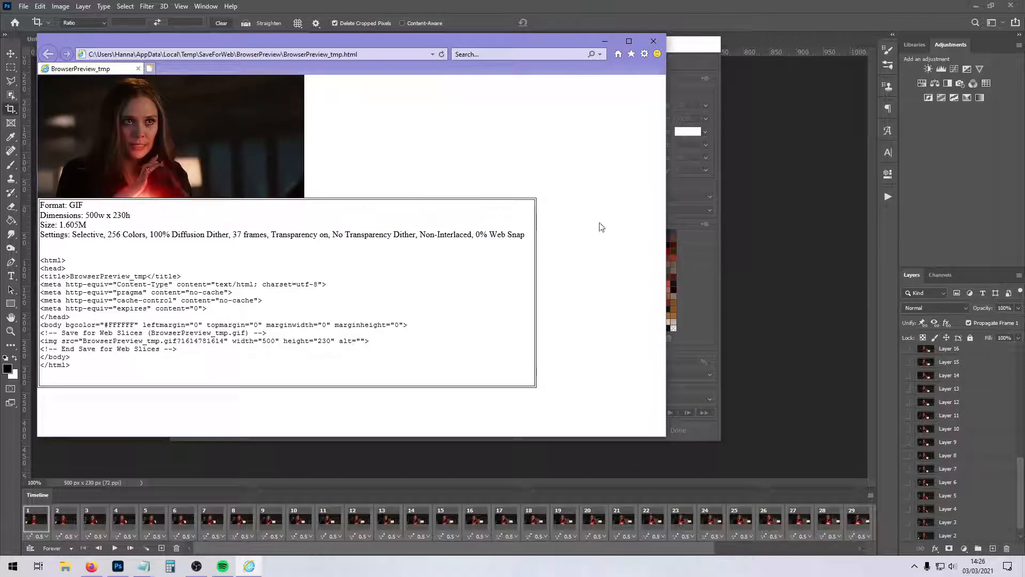
click(652, 42)
click(603, 430)
Apply the preset 0.5-second delay to the selected frames and preview the animation in the browser.
click(480, 536)
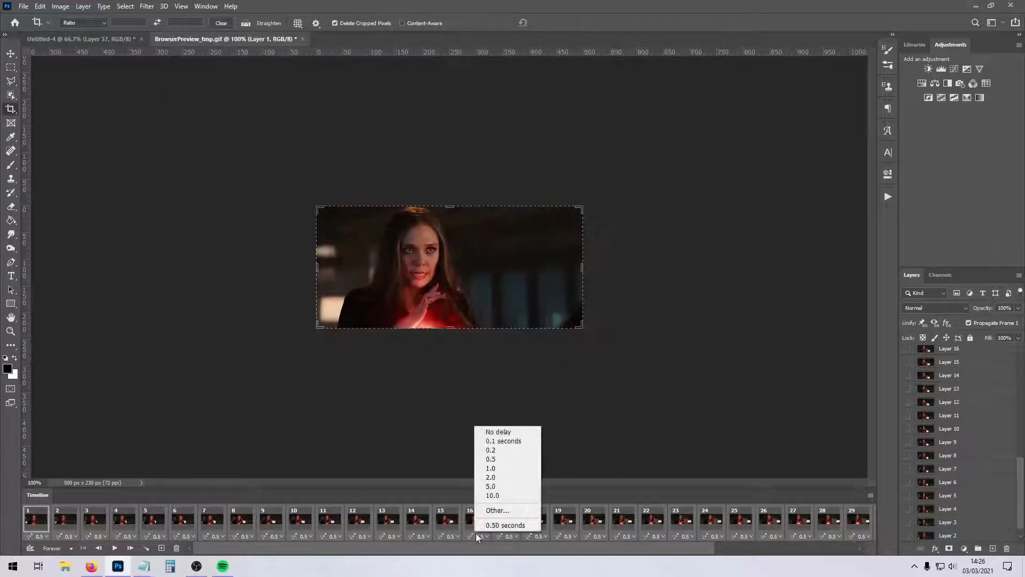
click(495, 460)
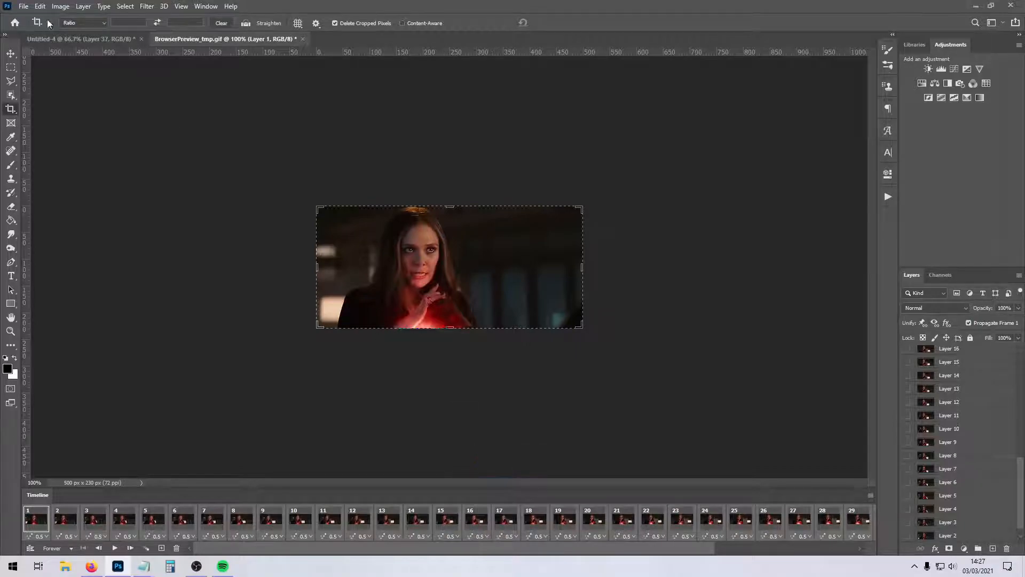
click(24, 6)
mouse_move(46, 190)
click(298, 202)
click(218, 429)
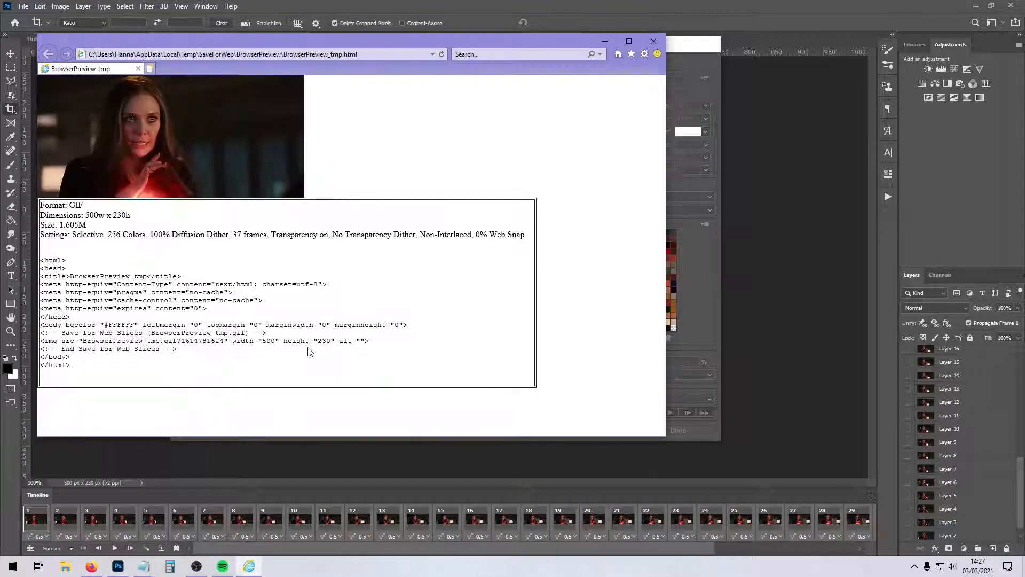
click(654, 41)
click(605, 429)
Set a custom delay of 0.05 seconds for all selected frames.
right_click(386, 536)
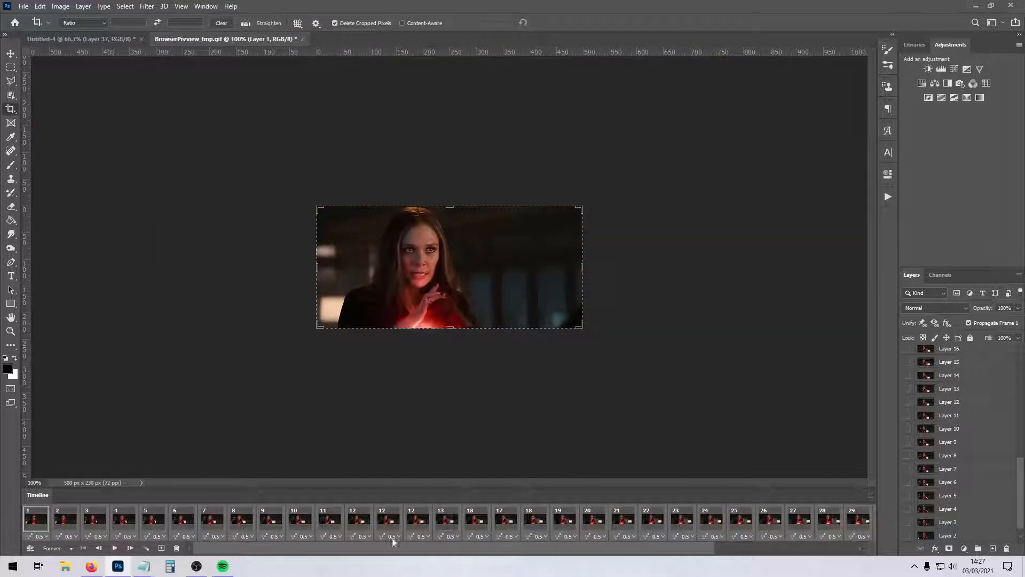
click(392, 537)
click(402, 507)
text(0.)
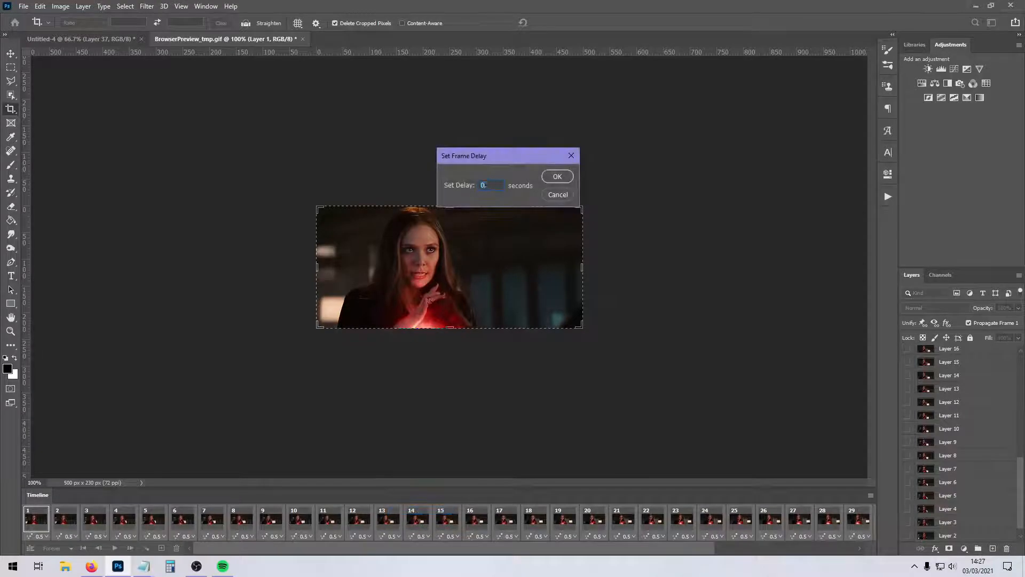
text(05)
key(Return)
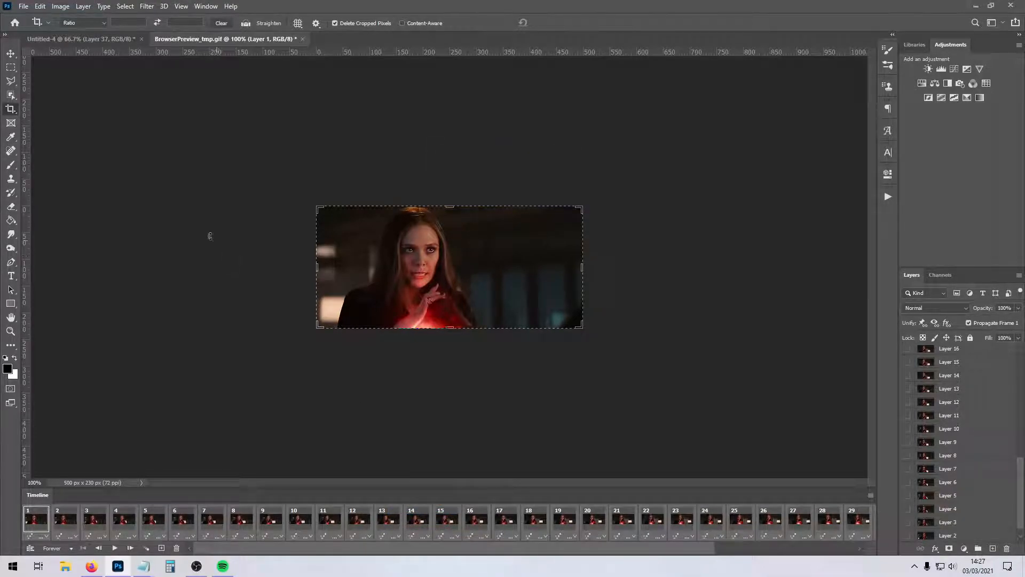
Preview the GIF with the 0.05-second frame delay in the browser and close the web export without saving a file.
click(23, 5)
mouse_move(69, 161)
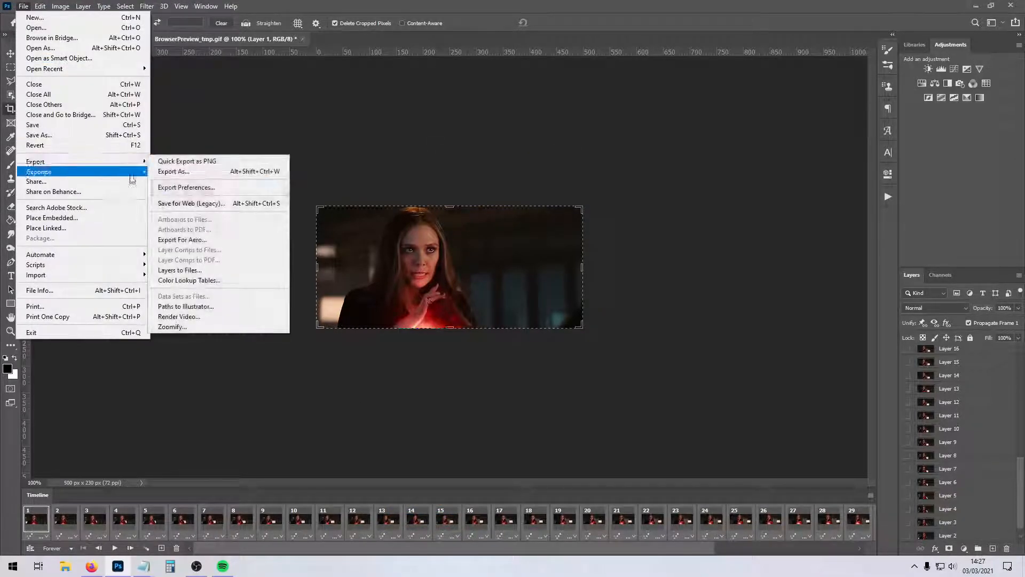
click(200, 206)
click(224, 428)
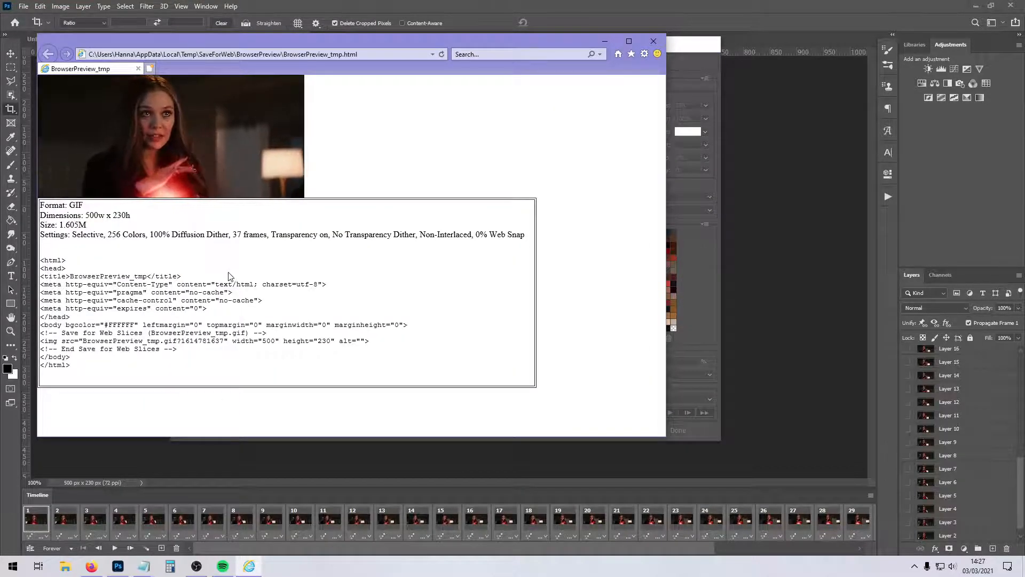
right_click(206, 121)
click(329, 121)
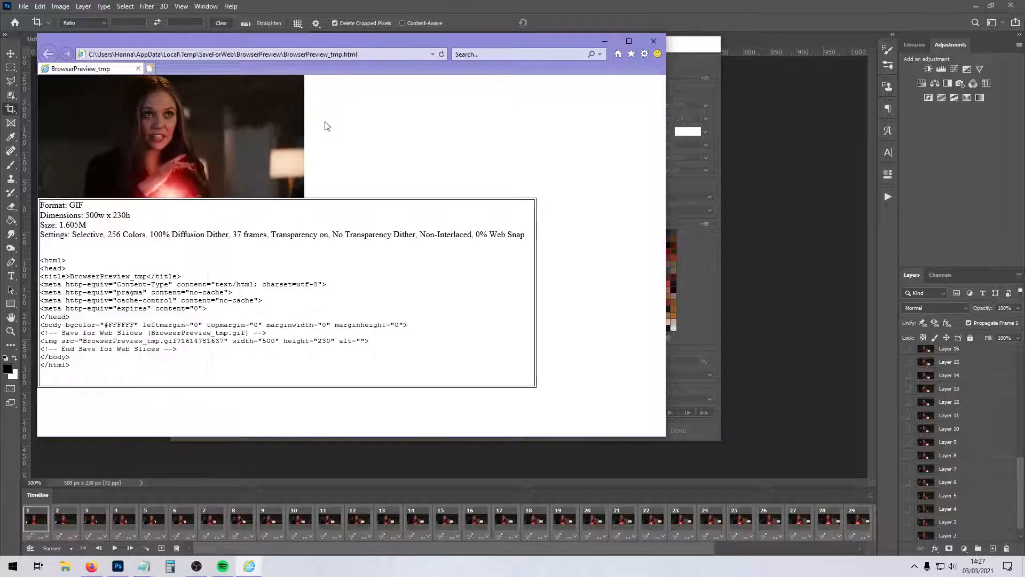
right_click(241, 117)
click(245, 113)
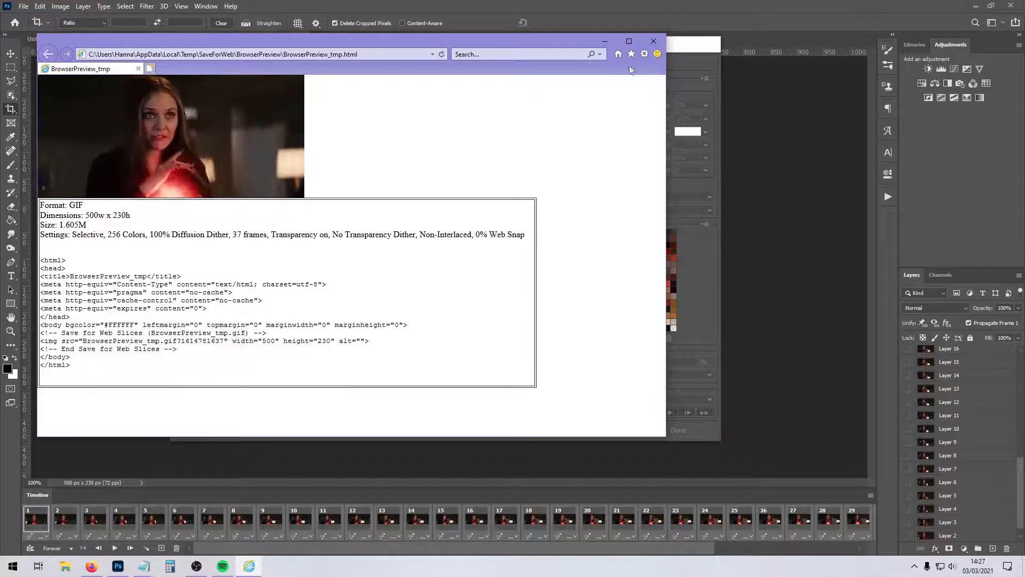
click(653, 41)
click(678, 429)
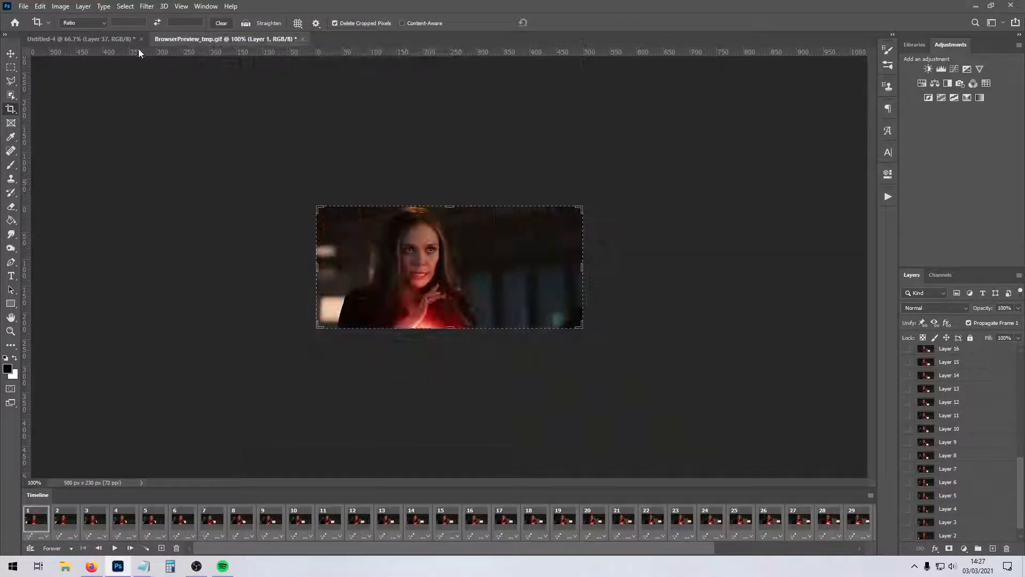
click(129, 39)
click(871, 482)
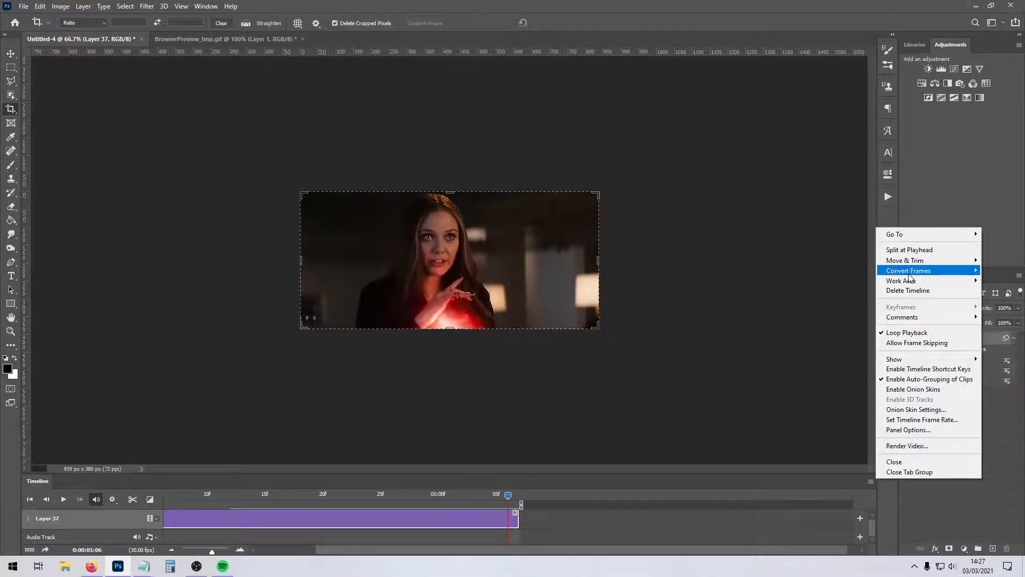
mouse_move(908, 270)
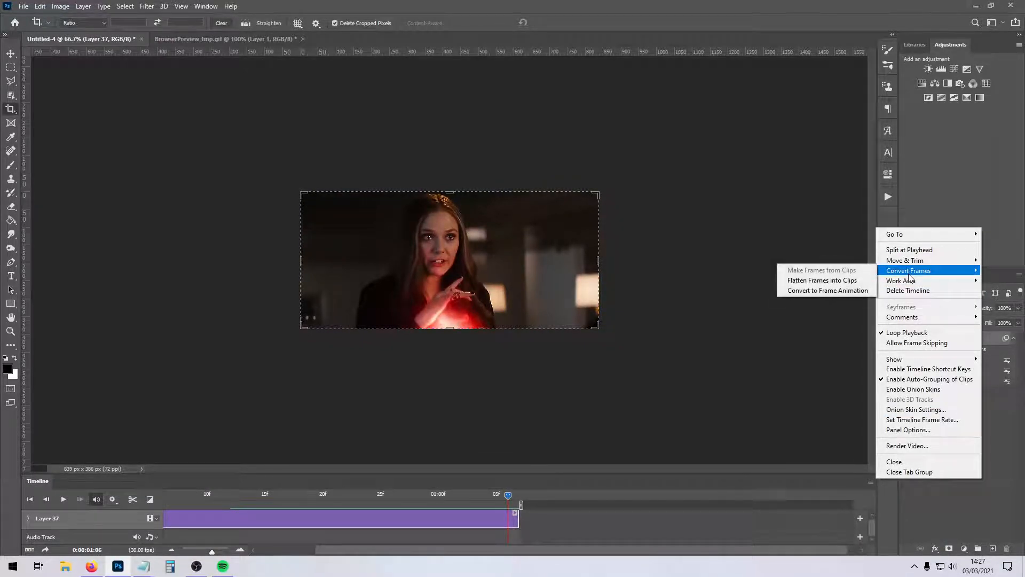
click(849, 291)
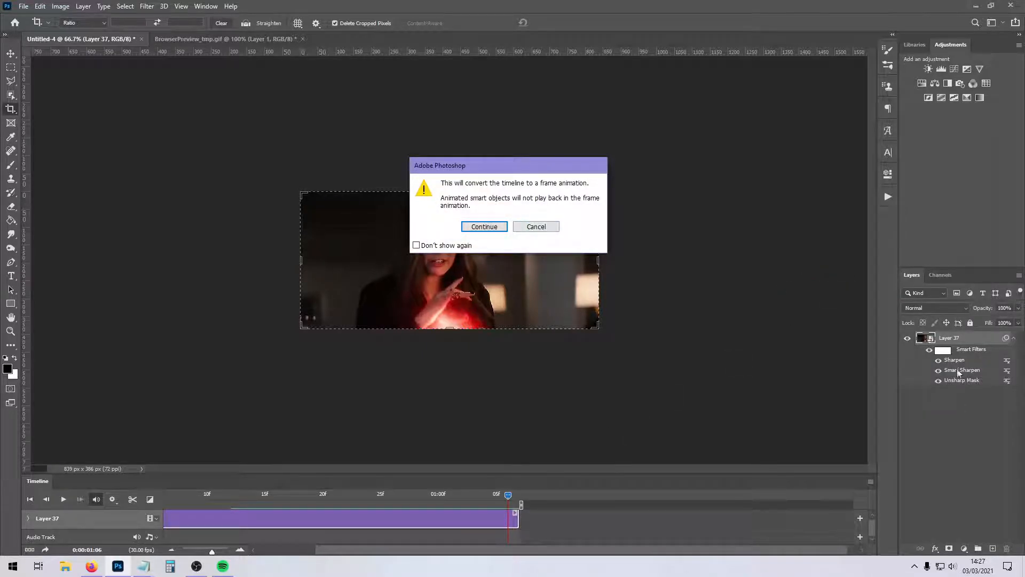
click(543, 227)
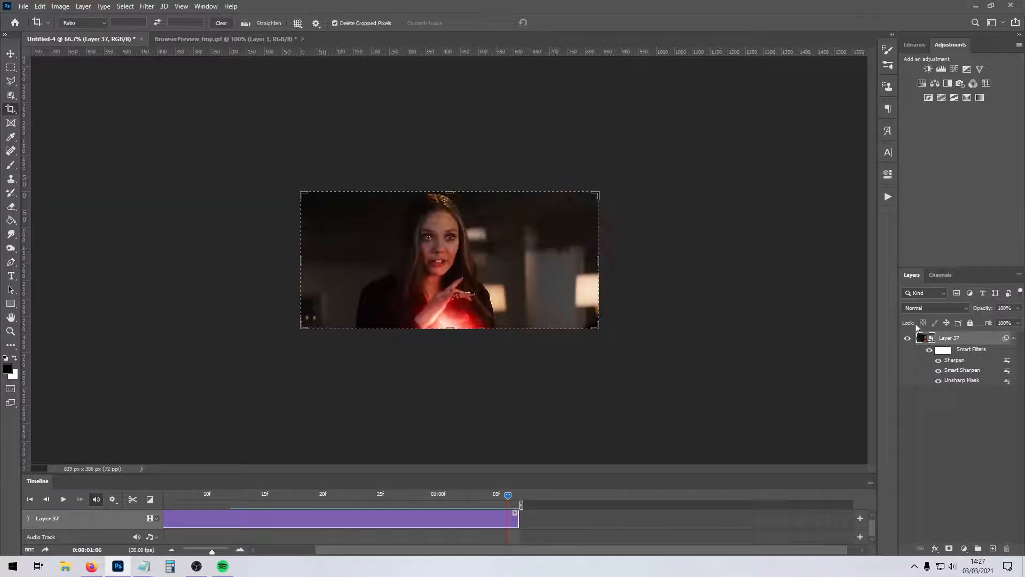
Close the BrowserPreview_tmp.gif and Untitled-4 documents without saving their changes.
click(233, 41)
click(302, 39)
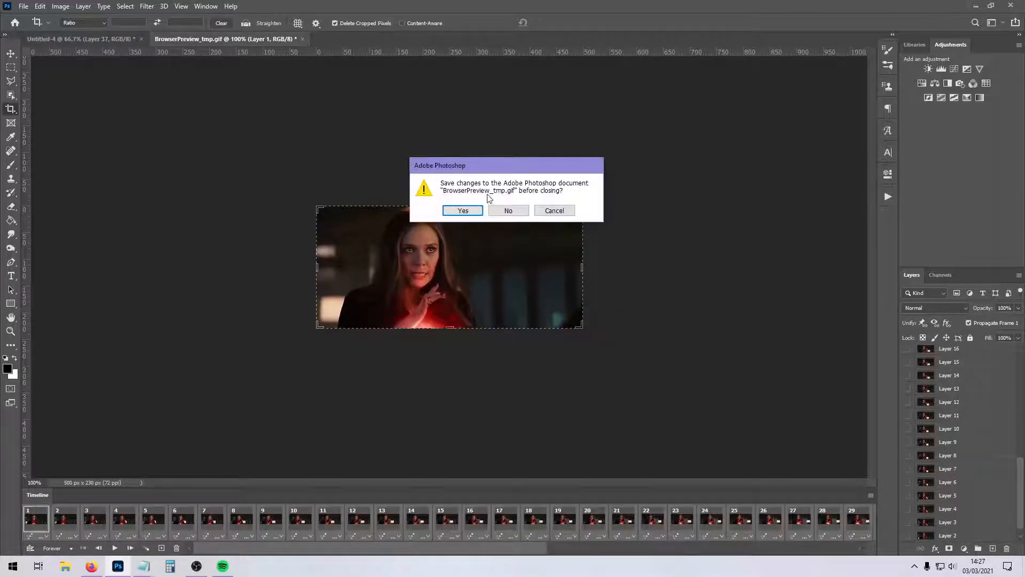
click(490, 210)
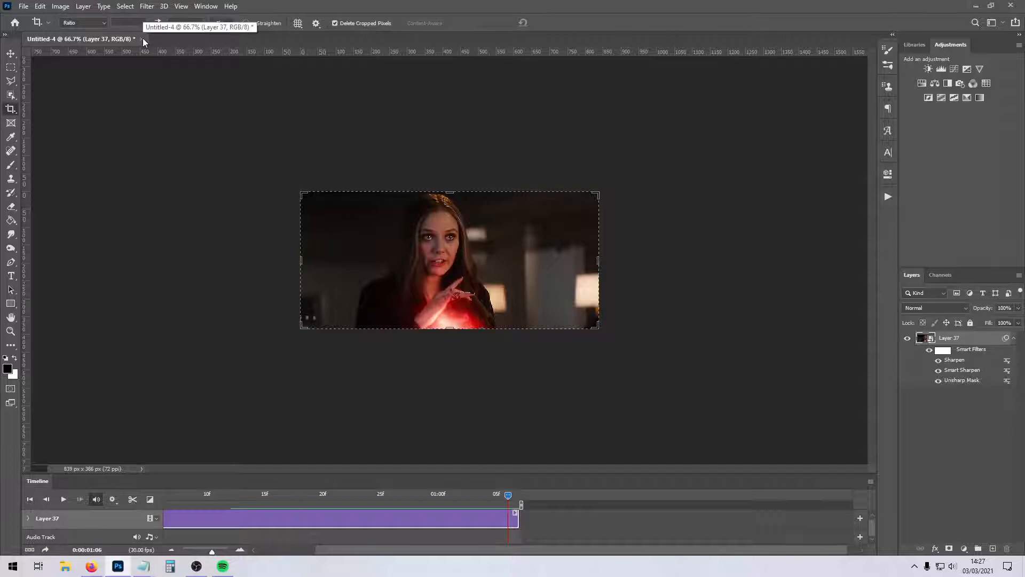
click(143, 38)
click(504, 211)
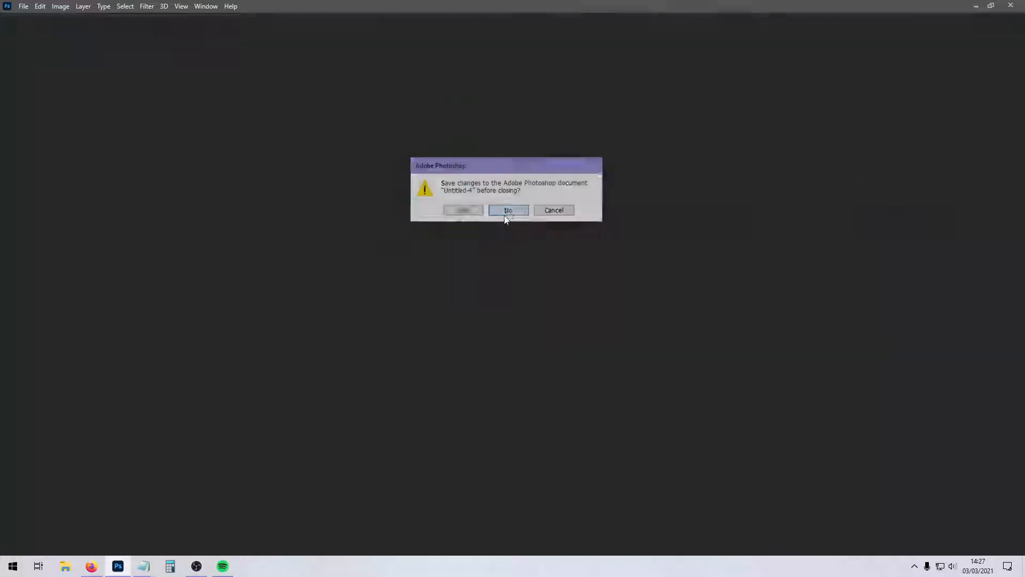